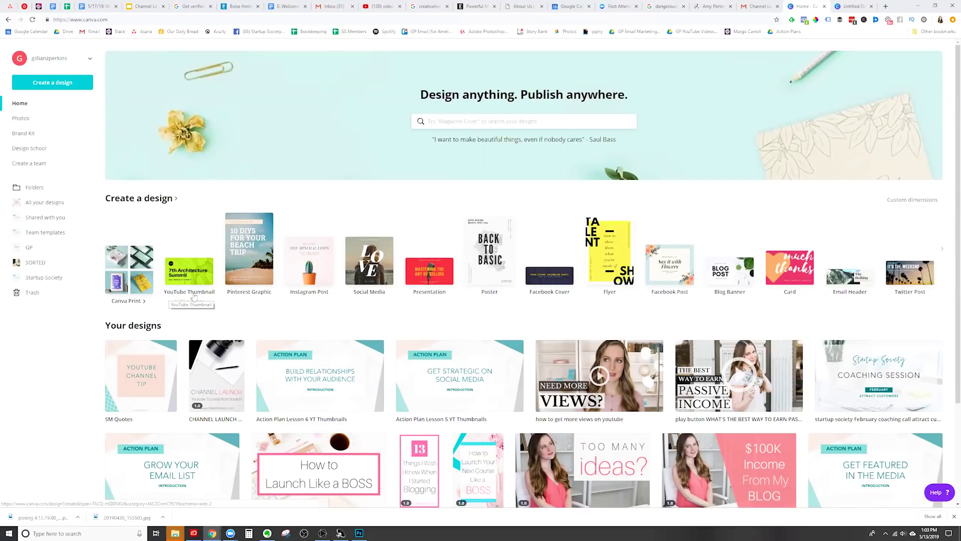
Create a blank YouTube Thumbnail design and add a square shape enlarged to cover the whole page
{"action": "left_click", "coordinate": [199, 273]}
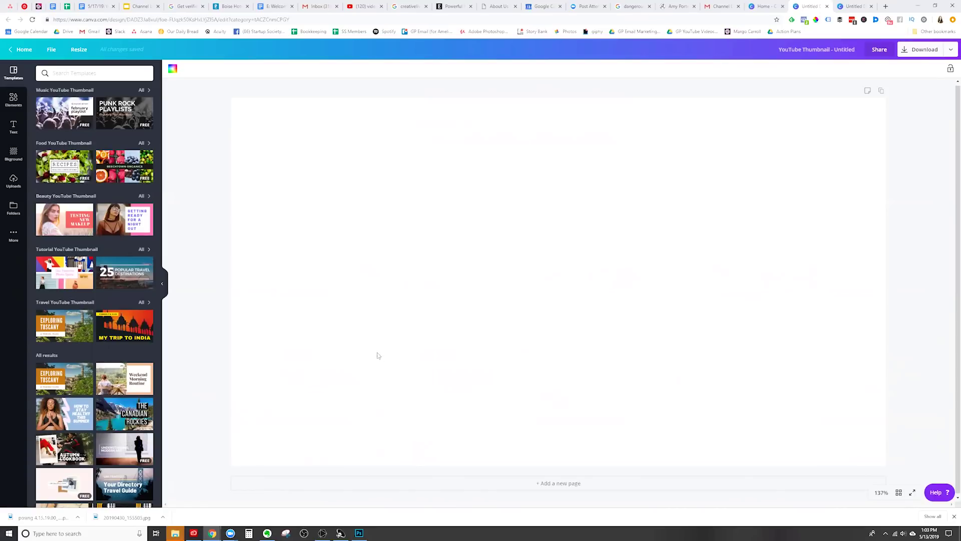
{"action": "left_click", "coordinate": [13, 100]}
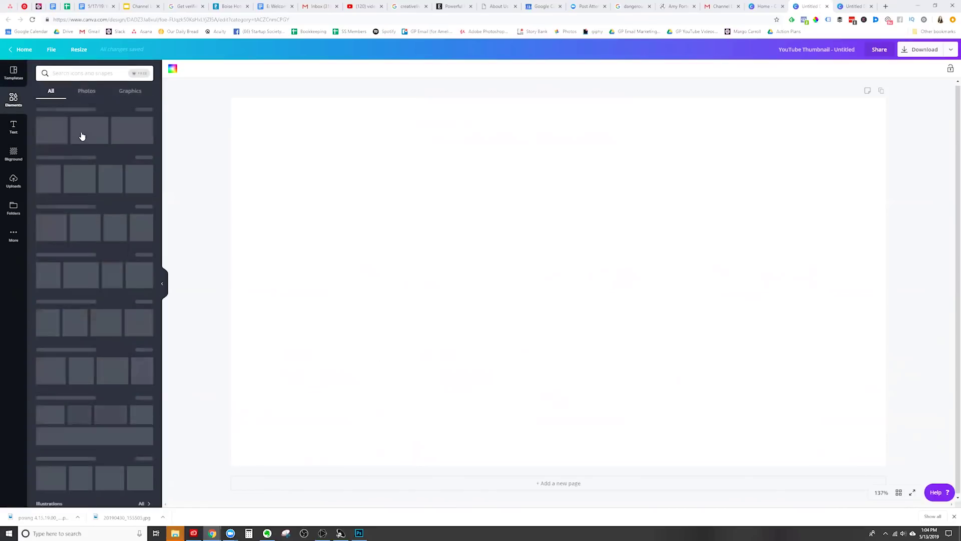
{"action": "left_click", "coordinate": [72, 131]}
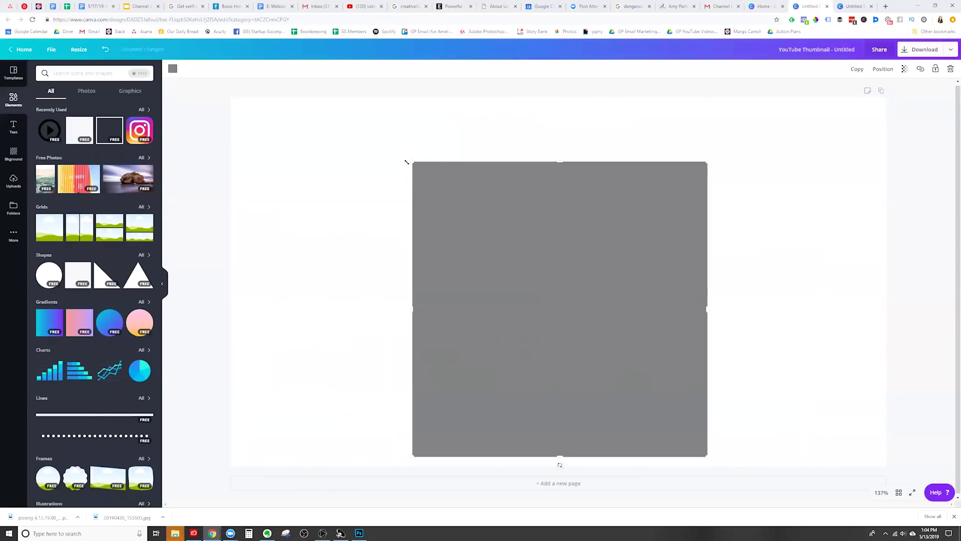
{"action": "left_click_drag", "start_coordinate": [412, 161], "coordinate": [240, 134]}
{"action": "left_click_drag", "start_coordinate": [614, 275], "coordinate": [479, 286]}
{"action": "left_click_drag", "start_coordinate": [584, 298], "coordinate": [927, 289]}
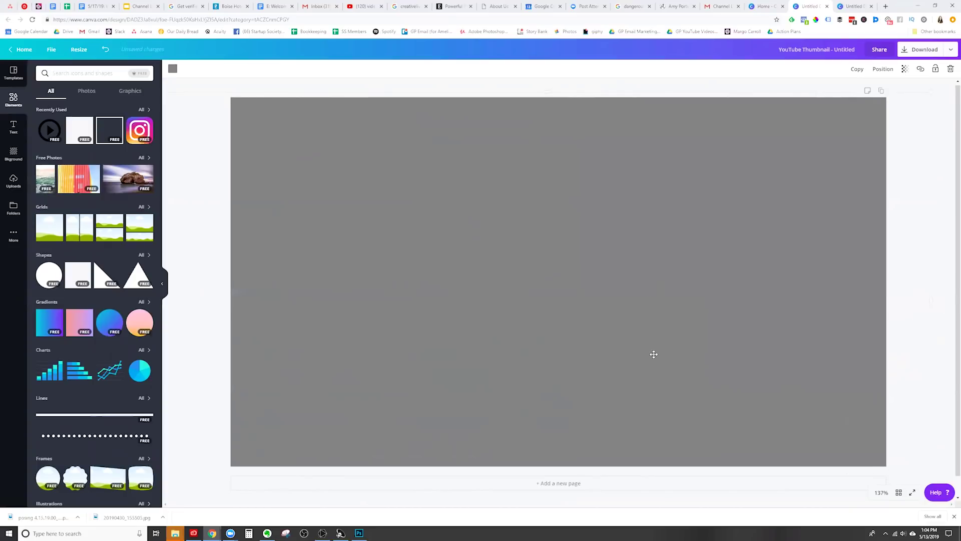
Recolor the page-filling shape with the light purple from the default colors
{"action": "left_click", "coordinate": [172, 70]}
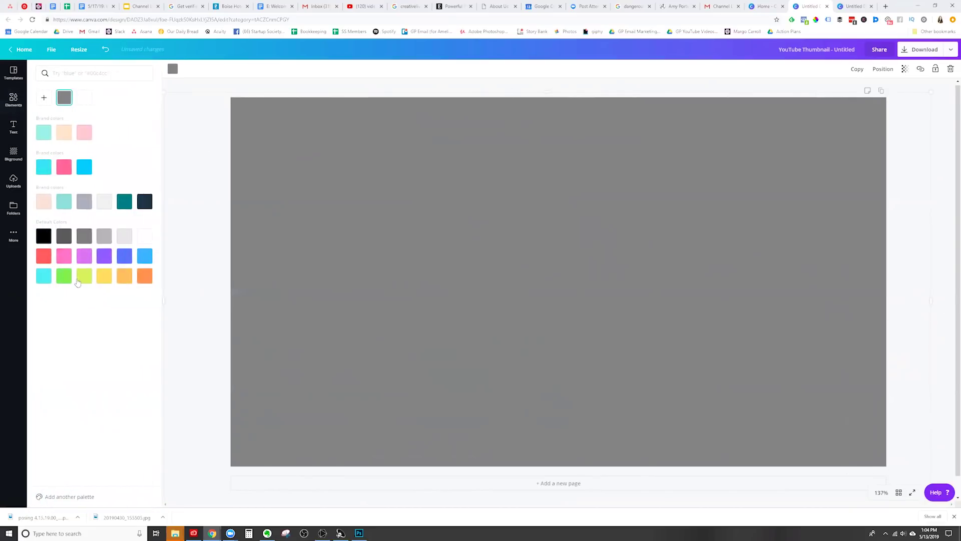
{"action": "left_click", "coordinate": [84, 255]}
{"action": "left_click", "coordinate": [296, 91]}
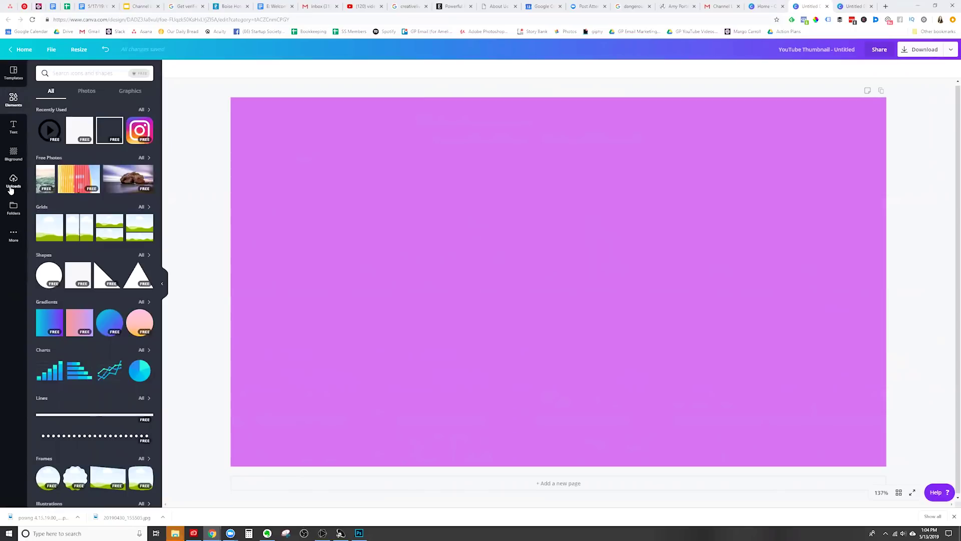
Place the uploaded photo of the woman writing at a desk and enlarge it to fill the thumbnail
{"action": "left_click", "coordinate": [11, 187]}
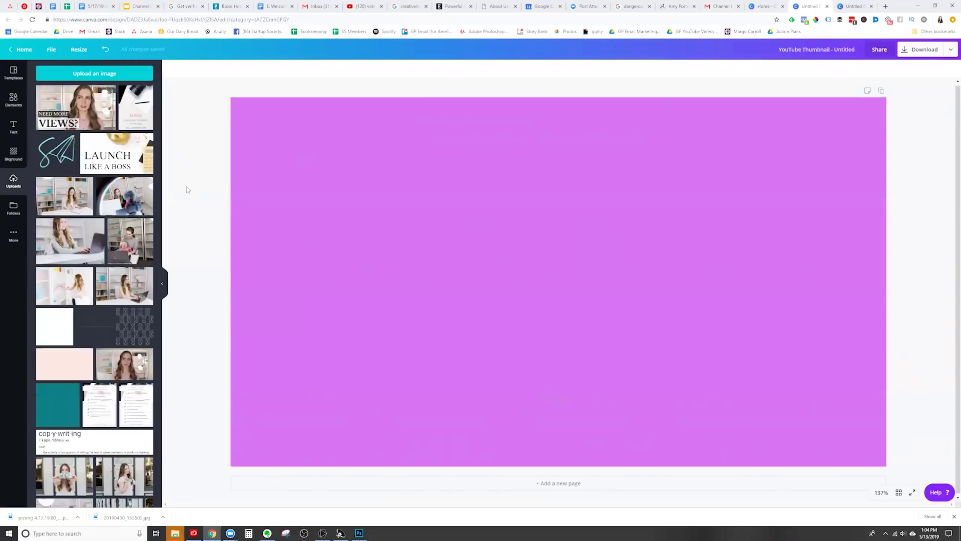
{"action": "left_click_drag", "start_coordinate": [71, 201], "coordinate": [508, 177]}
{"action": "left_click_drag", "start_coordinate": [468, 151], "coordinate": [215, 116]}
{"action": "left_click_drag", "start_coordinate": [711, 321], "coordinate": [564, 158]}
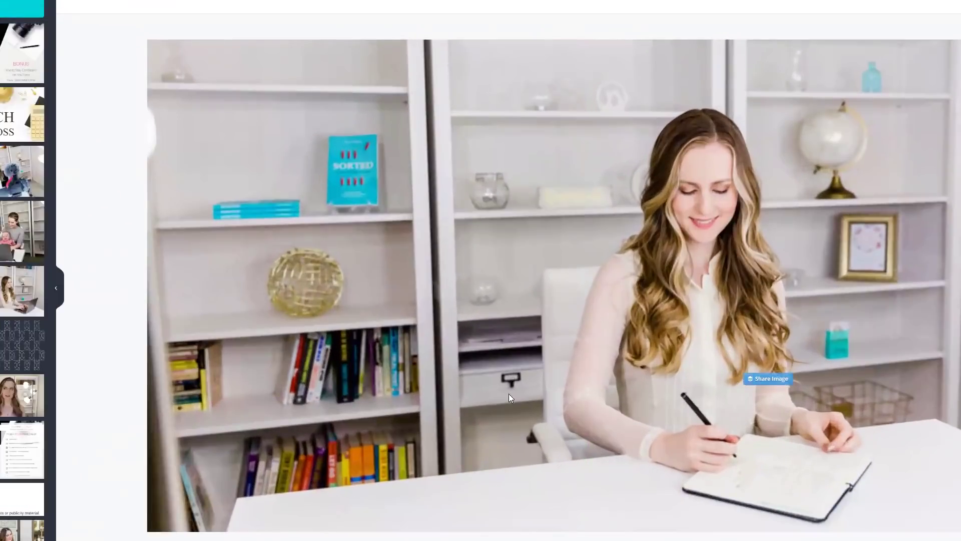
Add the heading "Awesome Video Title", left-align it and enlarge it across two lines beside the woman
{"action": "left_click", "coordinate": [14, 127]}
{"action": "left_click", "coordinate": [95, 73]}
{"action": "type", "text": "Awesome Video Title"}
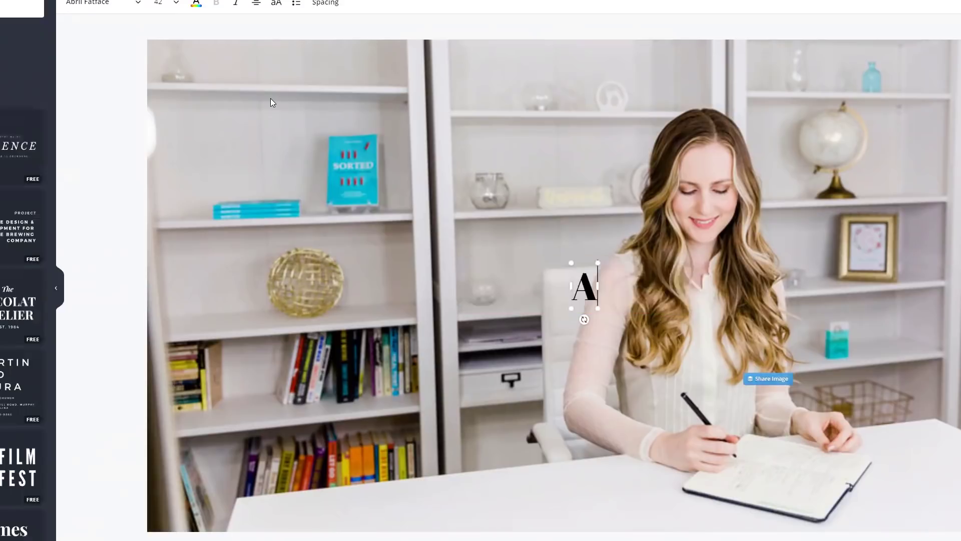
{"action": "left_click", "coordinate": [256, 2]}
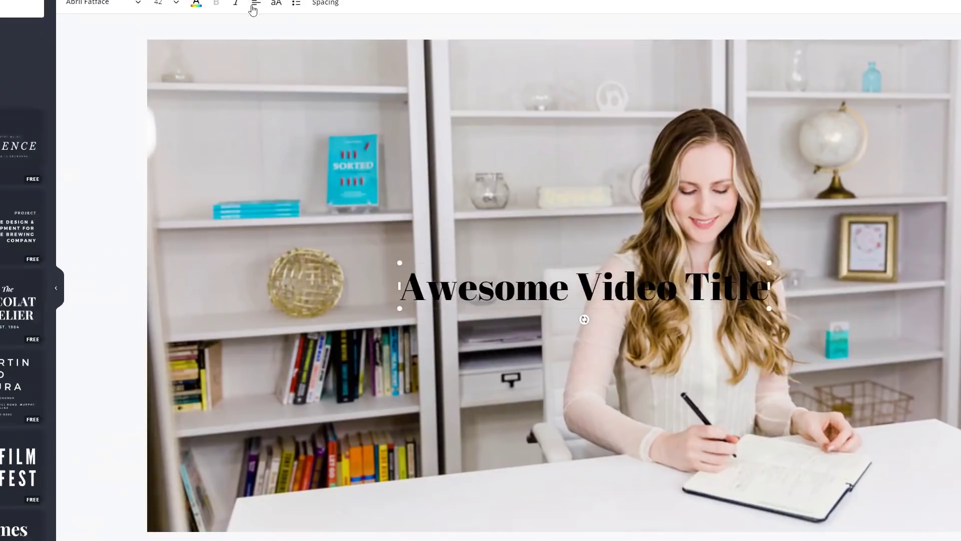
{"action": "left_click_drag", "start_coordinate": [769, 285], "coordinate": [593, 285]}
{"action": "left_click_drag", "start_coordinate": [400, 262], "coordinate": [182, 152]}
Change the title's font to Aileron Heavy and fit the text beside the woman
{"action": "left_click", "coordinate": [79, 2]}
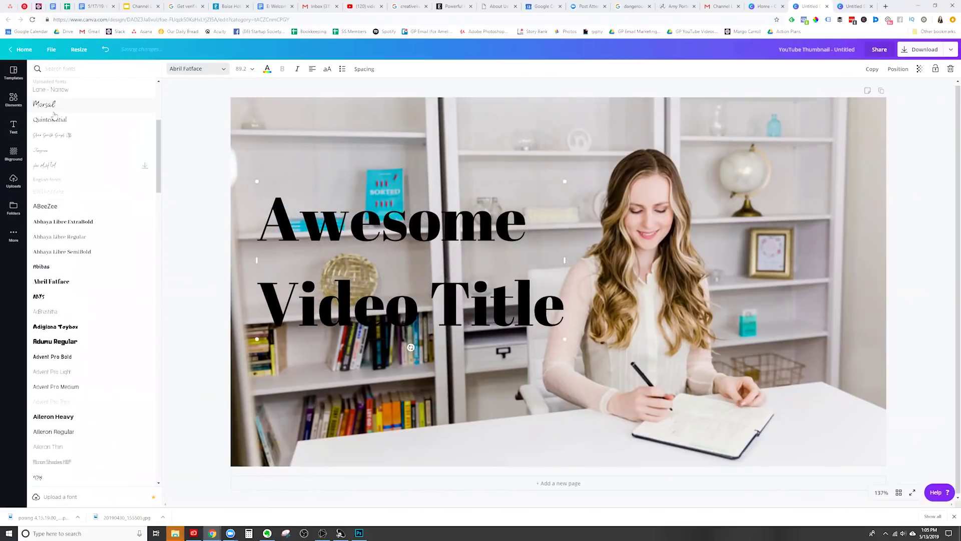
{"action": "left_click", "coordinate": [53, 416]}
{"action": "left_click_drag", "start_coordinate": [576, 281], "coordinate": [556, 346]}
Enlarge the background photo inside its crop frame so the woman appears bigger and farther right, and apply the crop
{"action": "left_click", "coordinate": [751, 378]}
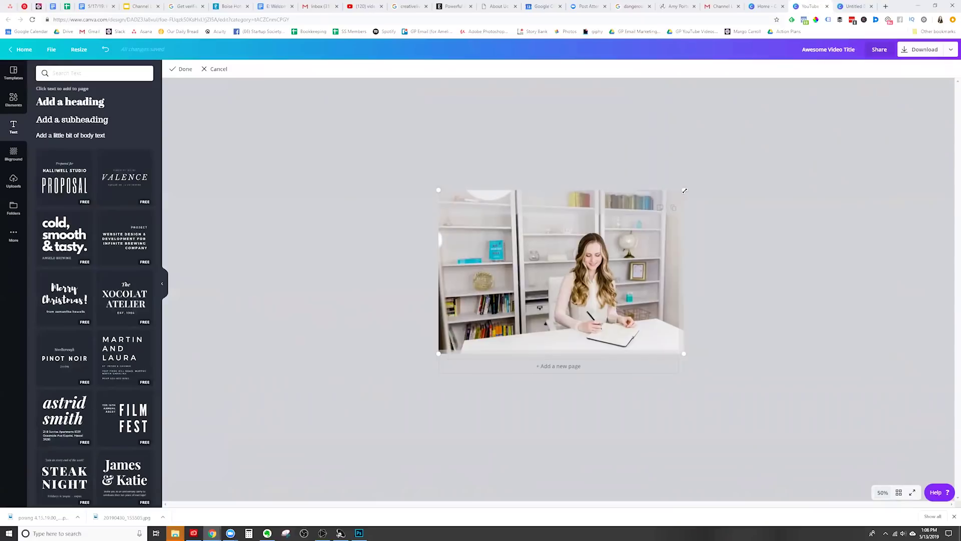
{"action": "left_click_drag", "start_coordinate": [684, 189], "coordinate": [715, 167]}
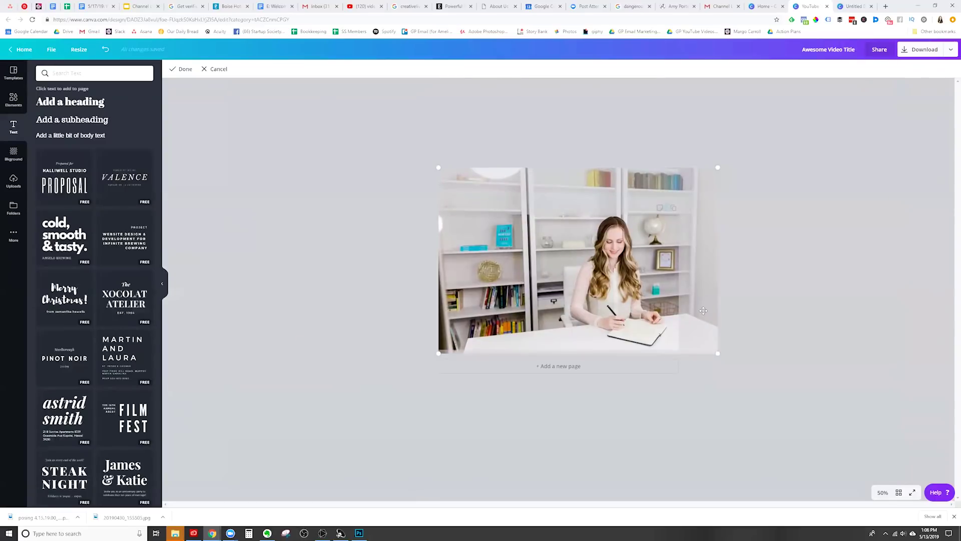
{"action": "left_click_drag", "start_coordinate": [716, 354], "coordinate": [726, 361]}
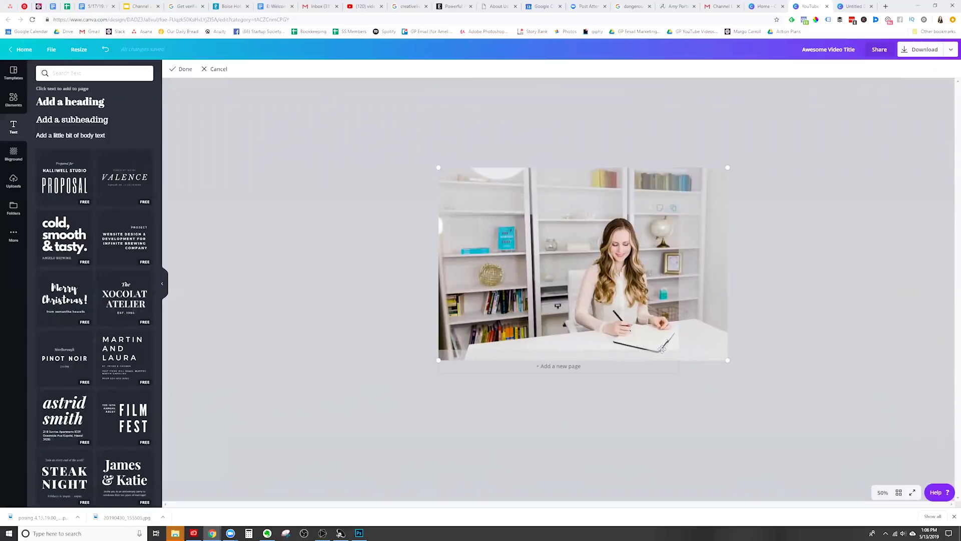
{"action": "left_click", "coordinate": [413, 347]}
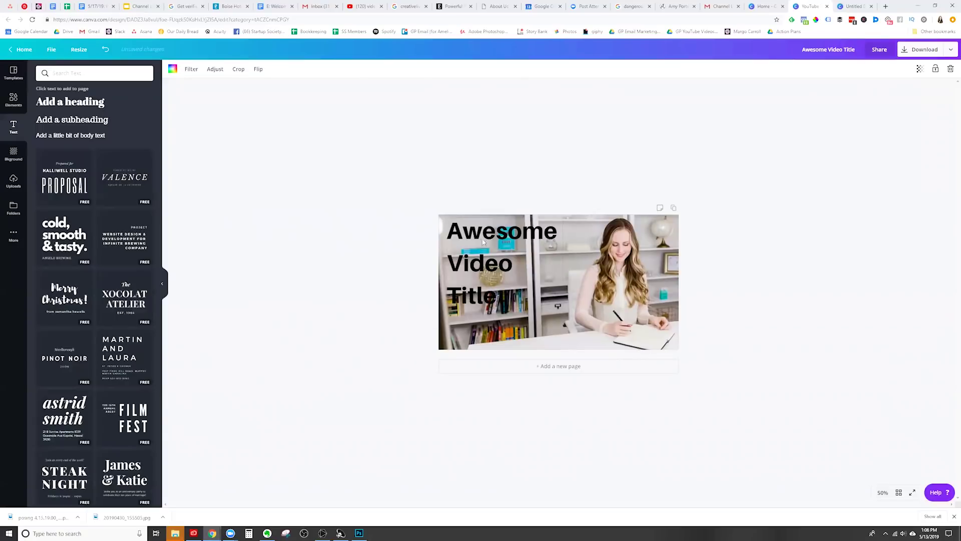
Enlarge the three-line title text to about size 109
{"action": "left_click", "coordinate": [508, 254]}
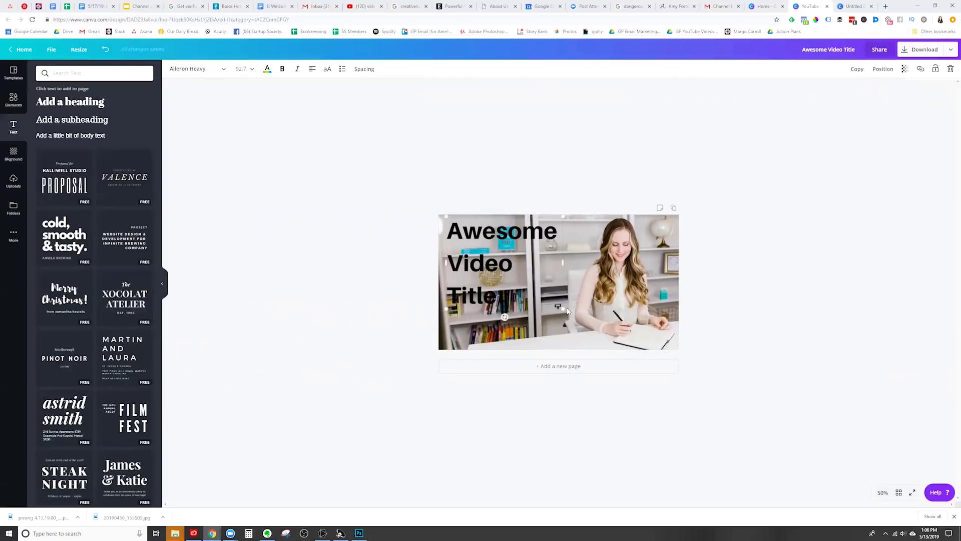
{"action": "left_click_drag", "start_coordinate": [559, 307], "coordinate": [584, 334]}
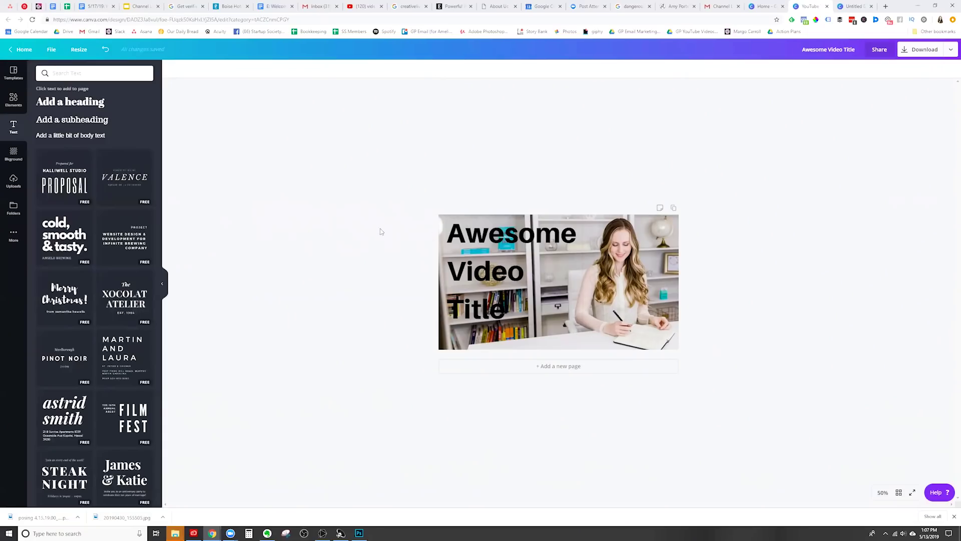
Add a square shape, tilt it slightly clockwise and enlarge it into a slanted panel covering the thumbnail's left side
{"action": "left_click", "coordinate": [14, 102]}
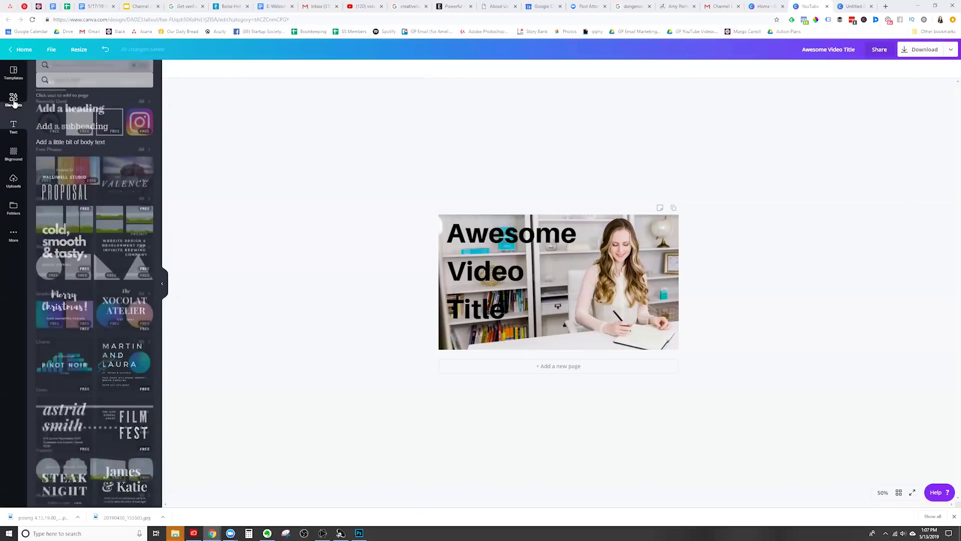
{"action": "left_click_drag", "start_coordinate": [447, 168], "coordinate": [518, 250]}
{"action": "mouse_move", "coordinate": [539, 345]}
{"action": "left_mouse_down"}
{"action": "mouse_move", "coordinate": [506, 346]}
{"action": "mouse_move", "coordinate": [528, 341]}
{"action": "left_mouse_up"}
{"action": "left_click_drag", "start_coordinate": [519, 270], "coordinate": [522, 241]}
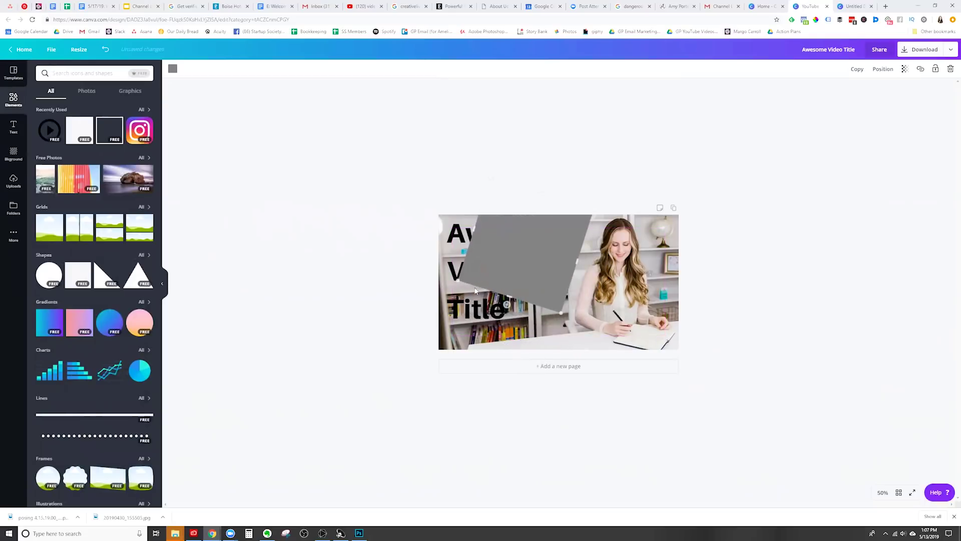
{"action": "left_click_drag", "start_coordinate": [455, 280], "coordinate": [328, 369]}
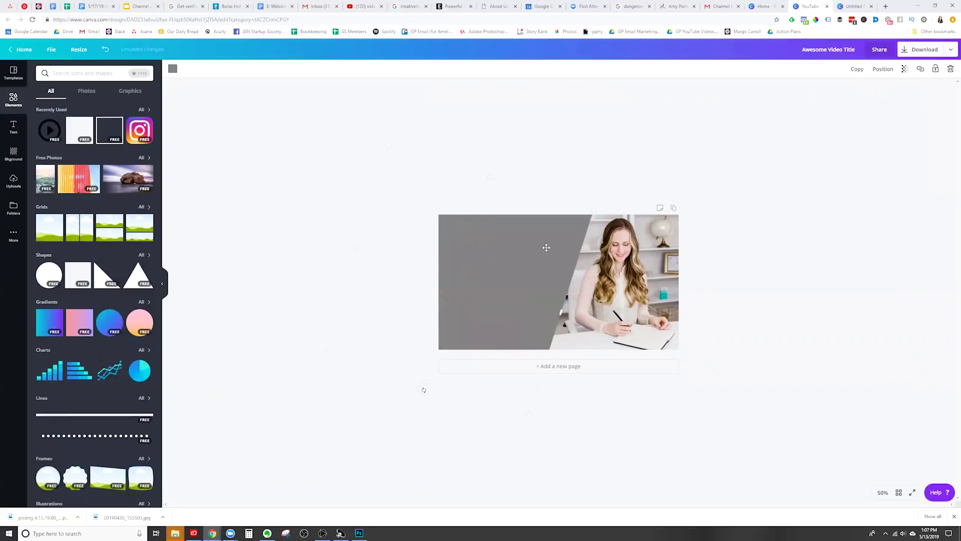
{"action": "left_click_drag", "start_coordinate": [547, 249], "coordinate": [537, 243]}
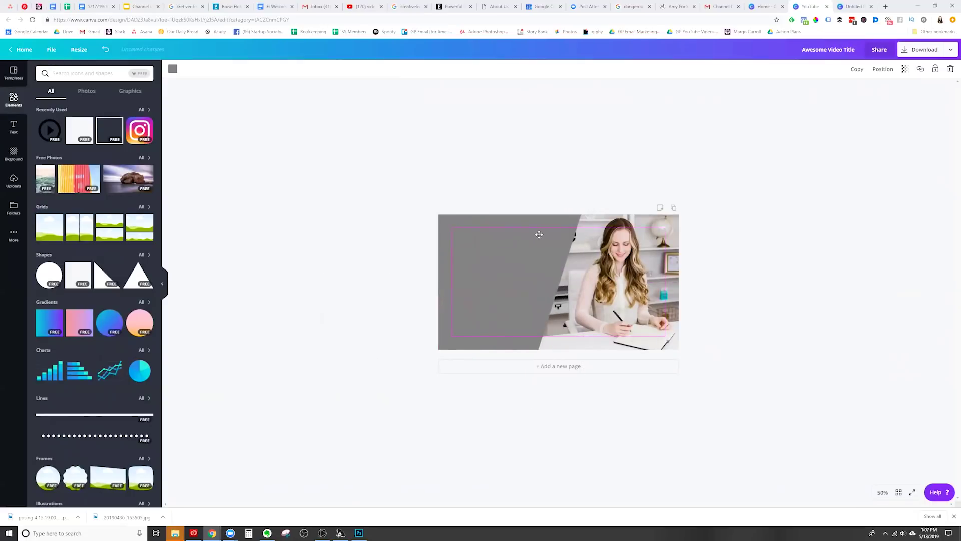
Send the slanted panel backward so it sits behind the title text
{"action": "left_click", "coordinate": [884, 69]}
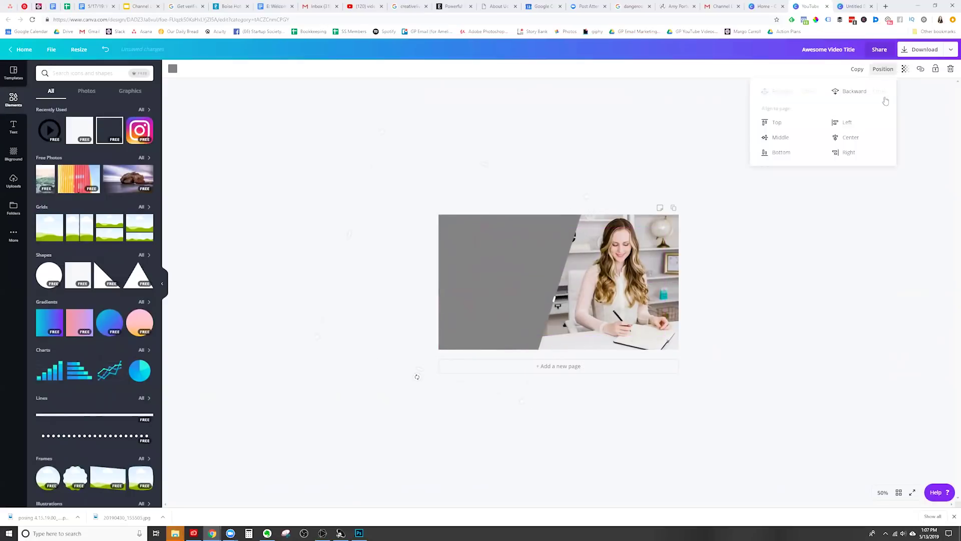
{"action": "left_click", "coordinate": [853, 91]}
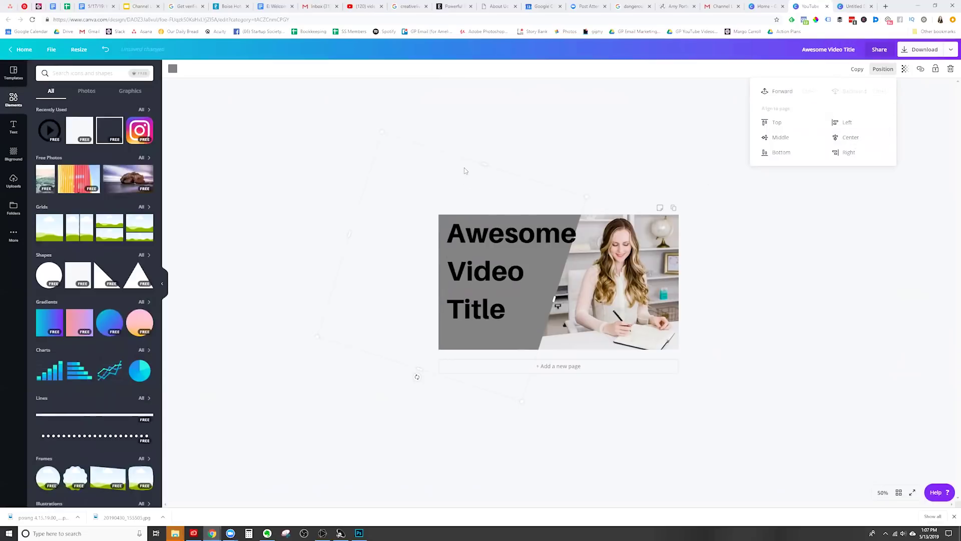
{"action": "left_click", "coordinate": [479, 188]}
{"action": "left_click", "coordinate": [479, 188]}
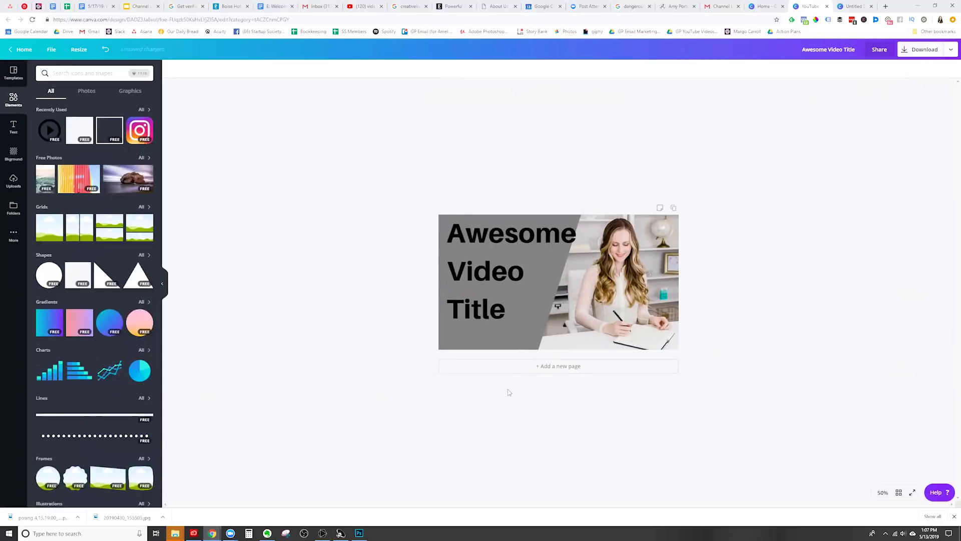
Recolor the slanted panel white and make it slightly transparent
{"action": "left_click", "coordinate": [502, 346]}
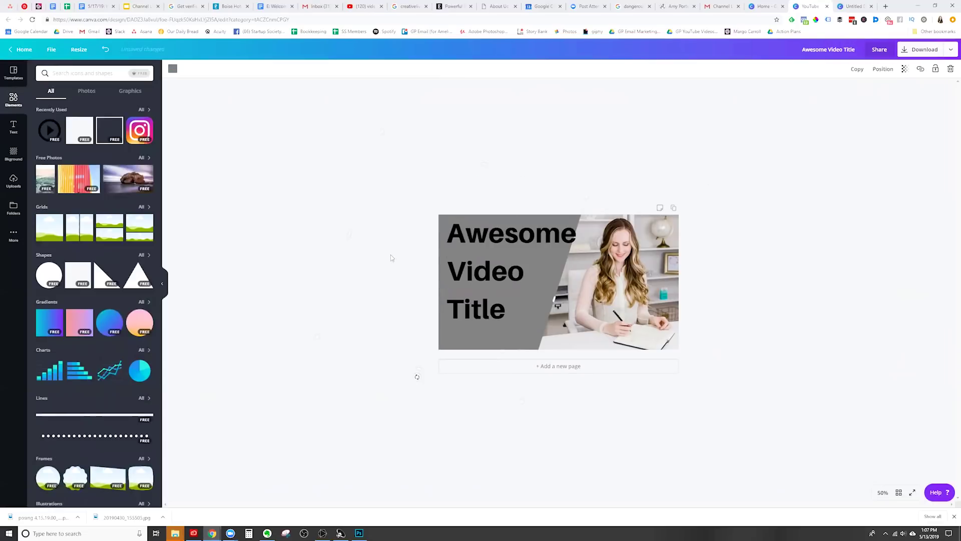
{"action": "left_click", "coordinate": [172, 70]}
{"action": "left_click", "coordinate": [104, 98]}
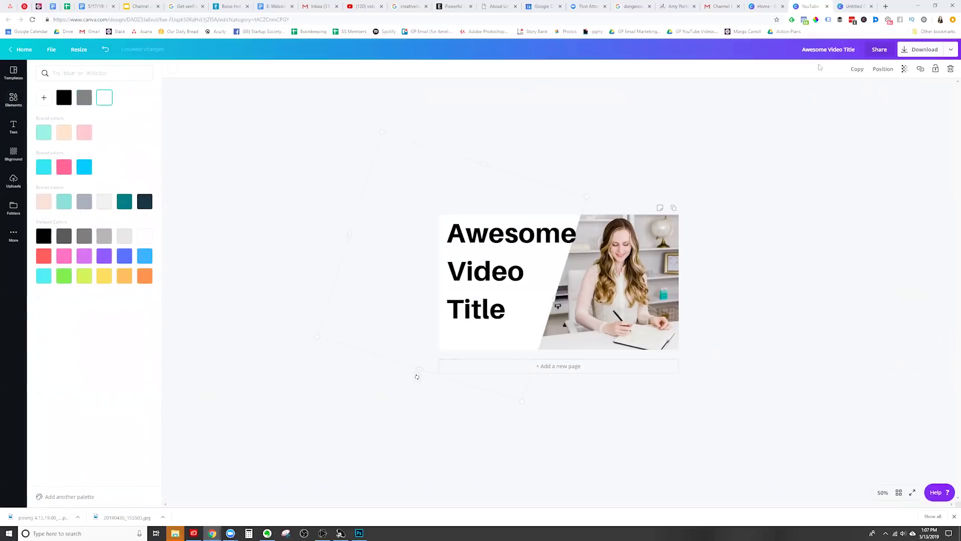
{"action": "left_click", "coordinate": [905, 69]}
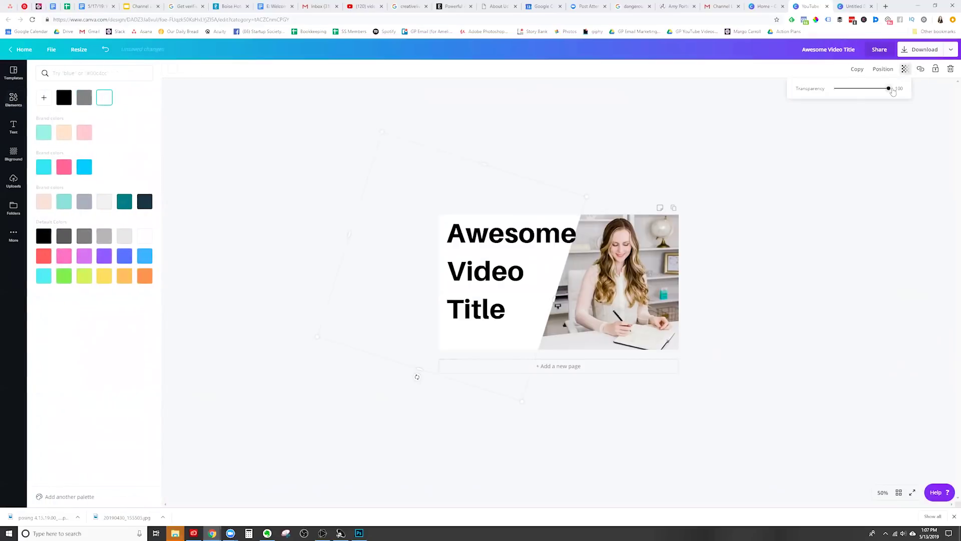
{"action": "left_click_drag", "start_coordinate": [896, 89], "coordinate": [881, 89]}
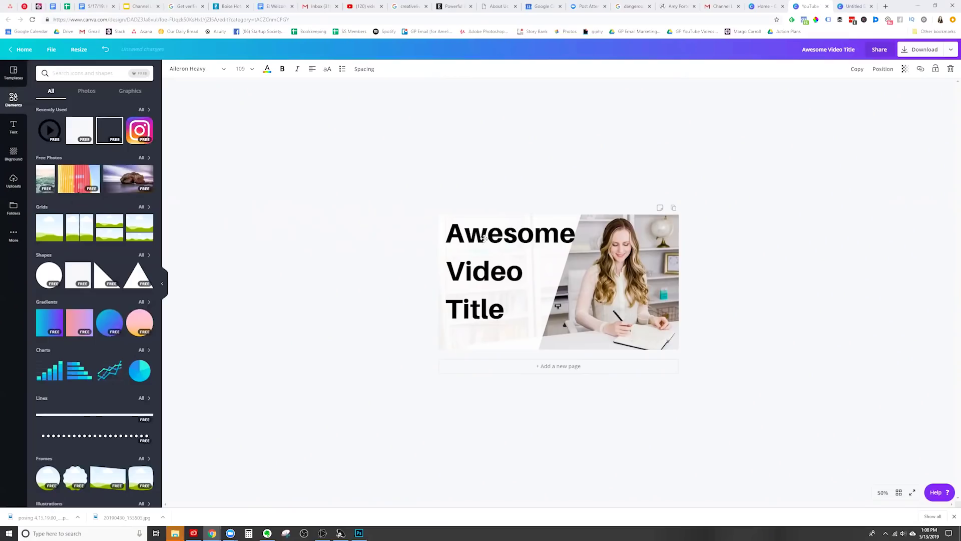
Shrink the title to about size 90.4 and reposition it slightly lower so it fits inside the white panel
{"action": "left_click_drag", "start_coordinate": [483, 237], "coordinate": [487, 246]}
{"action": "left_click", "coordinate": [619, 157]}
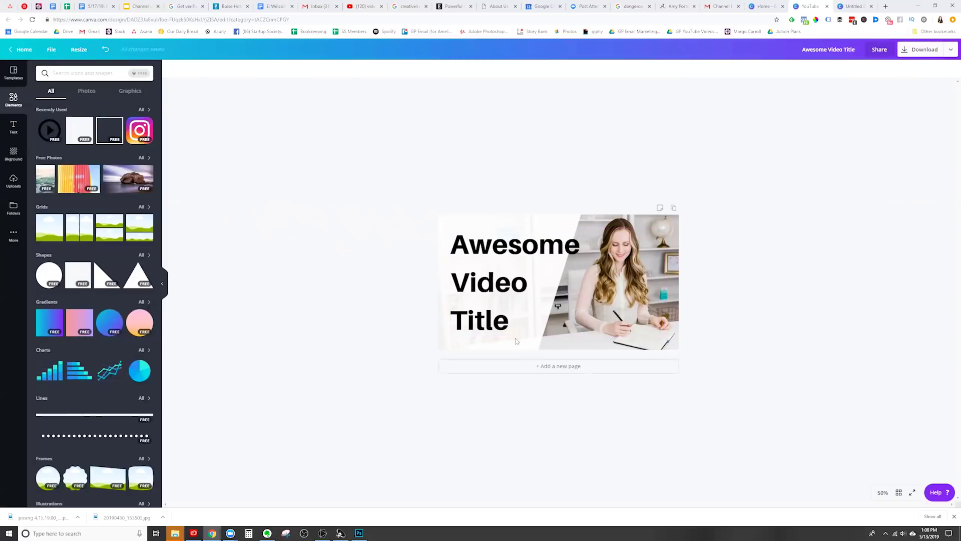
{"action": "left_click", "coordinate": [569, 255]}
{"action": "left_click_drag", "start_coordinate": [584, 337], "coordinate": [561, 321]}
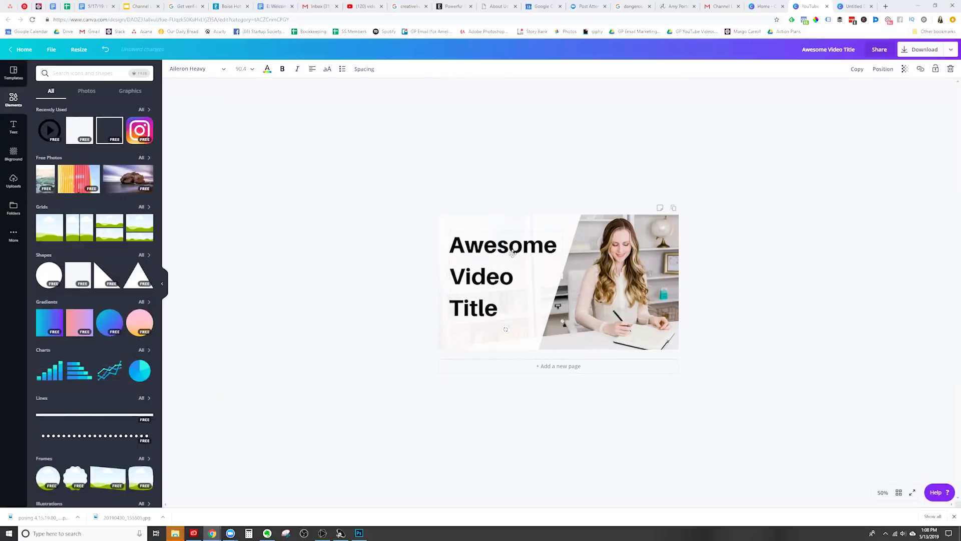
{"action": "left_click_drag", "start_coordinate": [513, 251], "coordinate": [512, 259]}
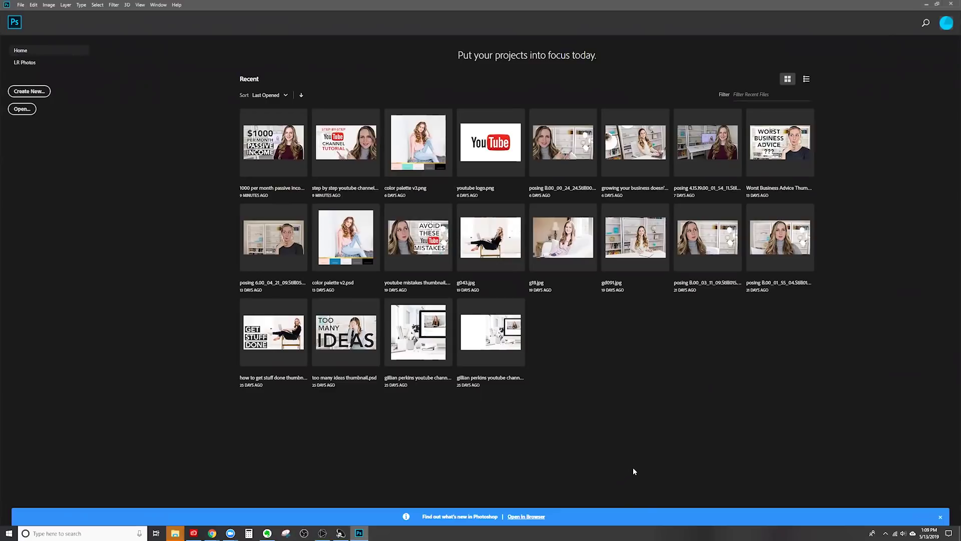
In Photoshop, create a 1280 x 720 px document at 300 ppi named "YouTube Thumbnail"
{"action": "key", "text": "ctrl+n"}
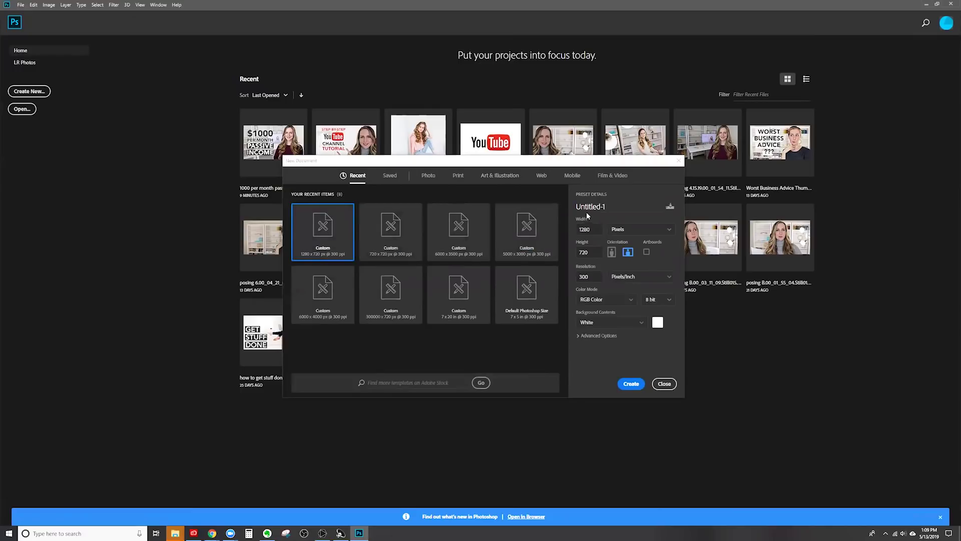
{"action": "type", "text": "YouTube Thumbnail"}
{"action": "left_click", "coordinate": [632, 383]}
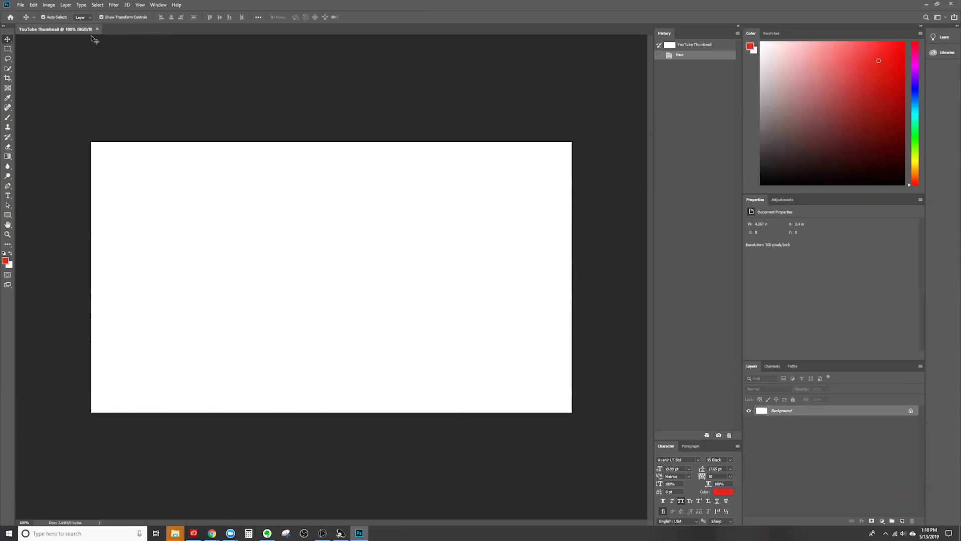
Open the photo posing 4.15.19.00_00_31_16.Still006.png from the Thumbnail images folder
{"action": "right_click", "coordinate": [73, 30]}
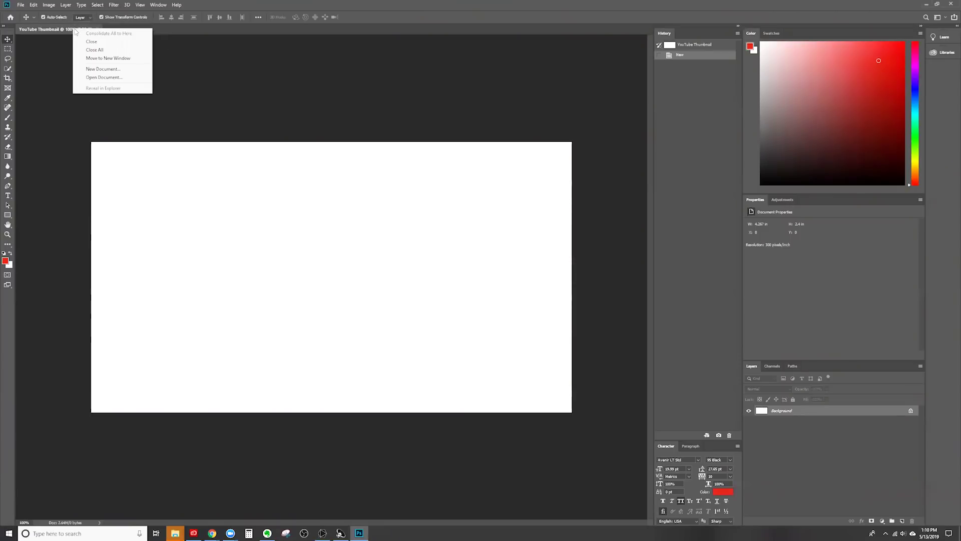
{"action": "left_click", "coordinate": [101, 78]}
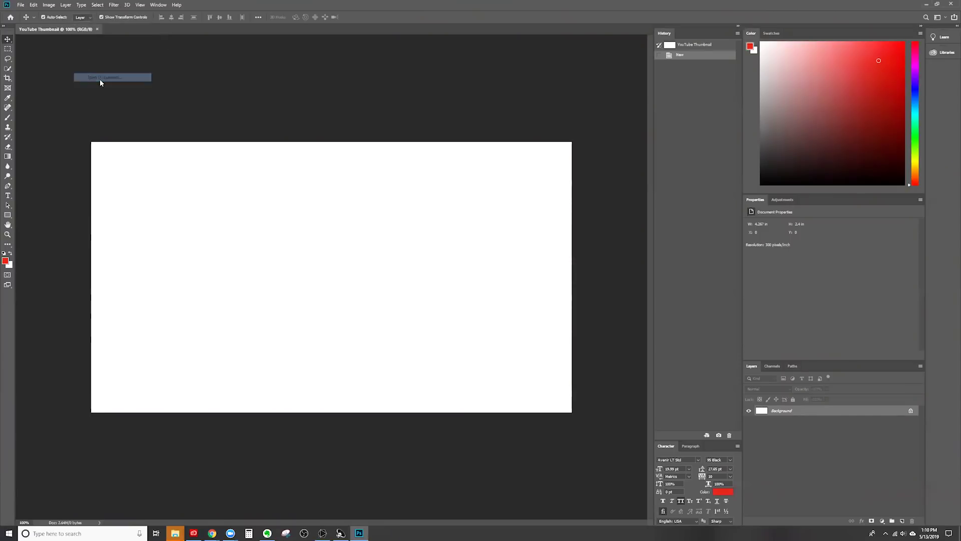
{"action": "left_click", "coordinate": [31, 80]}
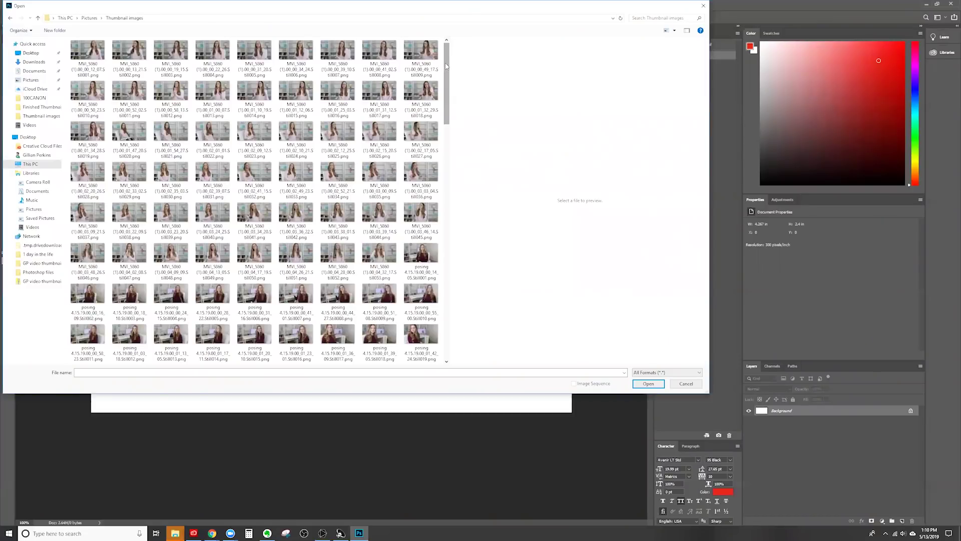
{"action": "scroll", "coordinate": [447, 72], "scroll_direction": "down", "scroll_amount": 5}
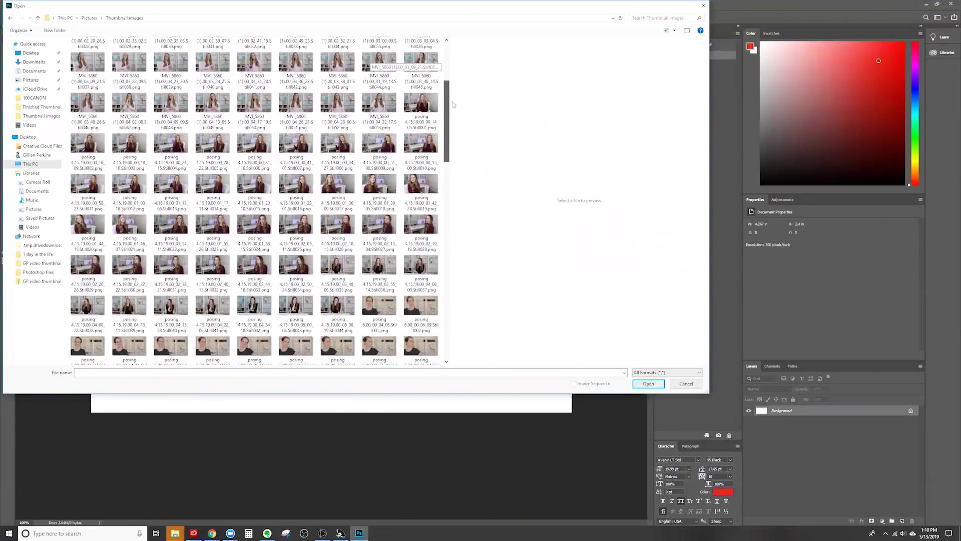
{"action": "left_click", "coordinate": [266, 168]}
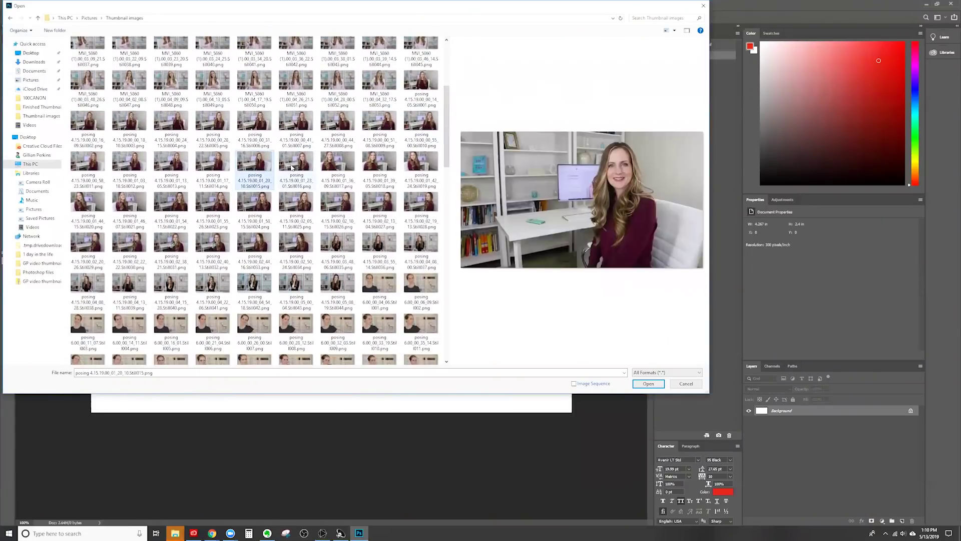
{"action": "left_click", "coordinate": [290, 168]}
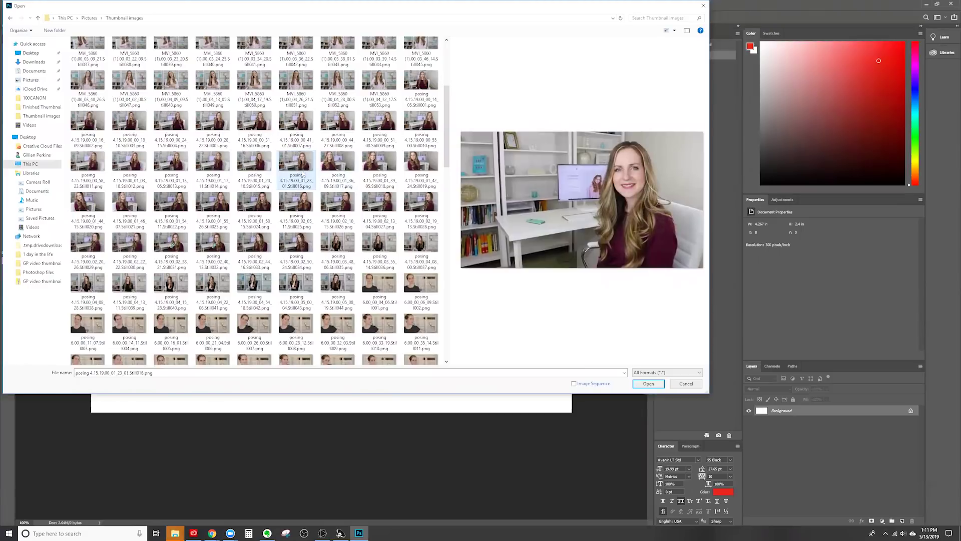
{"action": "left_click", "coordinate": [371, 167]}
{"action": "left_click", "coordinate": [255, 116]}
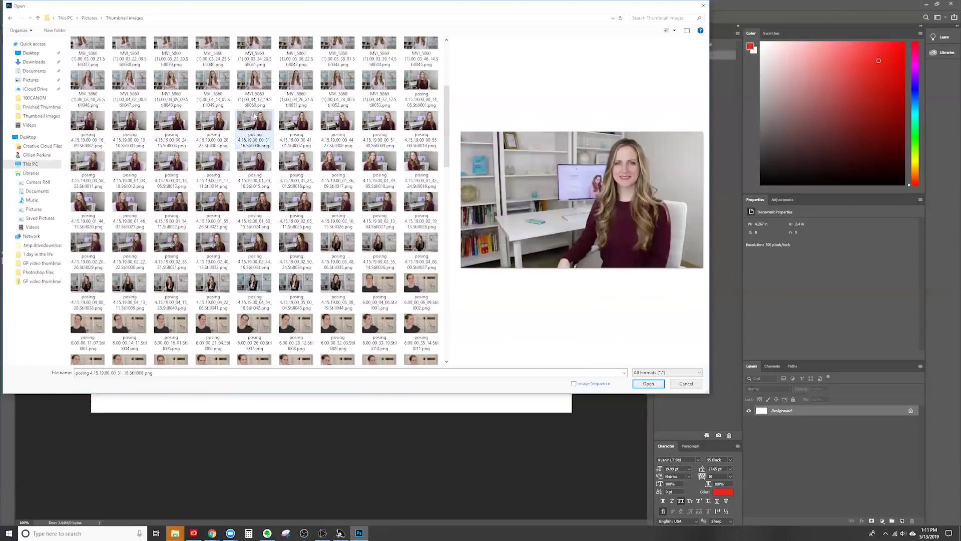
{"action": "left_click", "coordinate": [647, 383]}
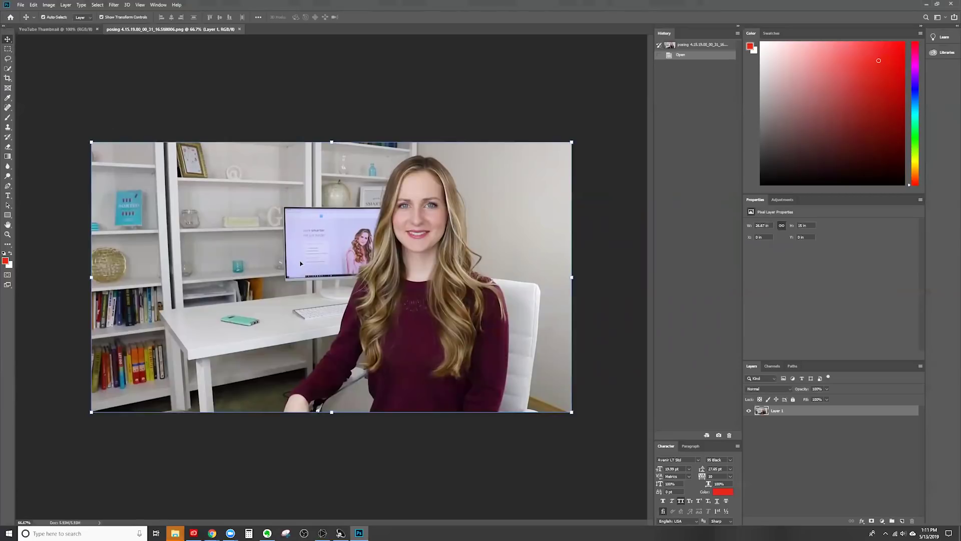
Bring the photo into the YouTube Thumbnail document and scale it down to fit the canvas exactly
{"action": "left_click_drag", "start_coordinate": [300, 263], "coordinate": [343, 259]}
{"action": "key", "text": "ctrl+t"}
{"action": "left_click_drag", "start_coordinate": [432, 315], "coordinate": [129, 167]}
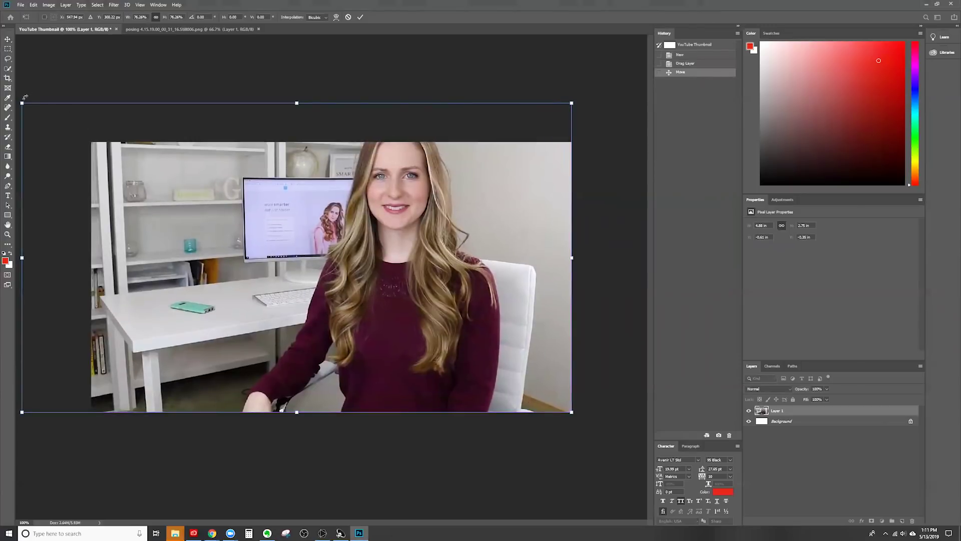
{"action": "left_click_drag", "start_coordinate": [22, 104], "coordinate": [80, 165]}
{"action": "key", "text": "Return"}
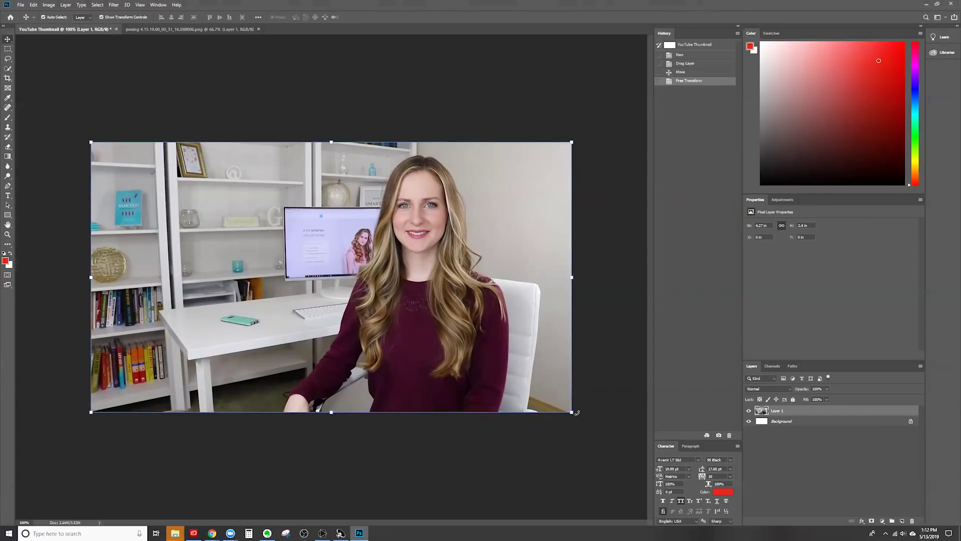
Enlarge the photo to about 108% and shift it slightly upward so the woman sits further right on the canvas
{"action": "left_click_drag", "start_coordinate": [571, 412], "coordinate": [609, 442]}
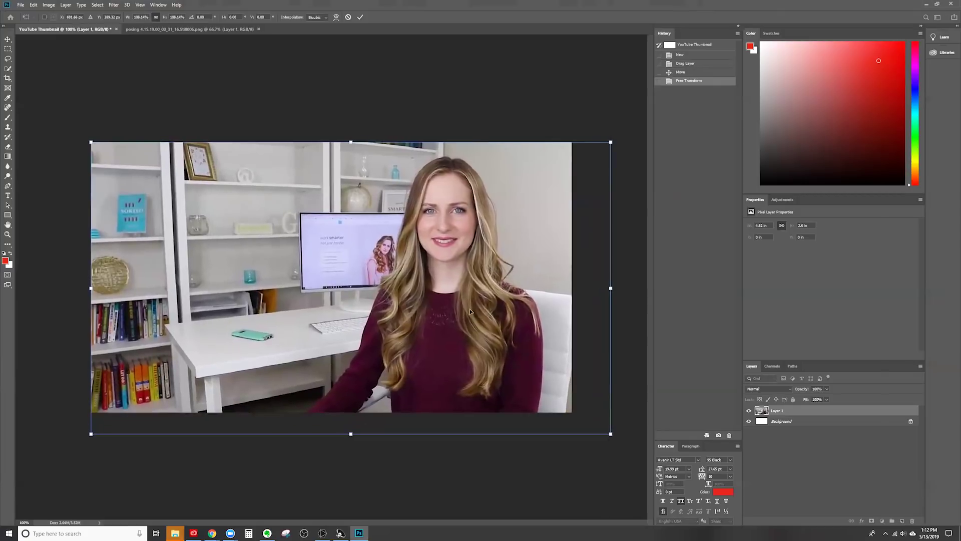
{"action": "left_click_drag", "start_coordinate": [469, 304], "coordinate": [473, 288]}
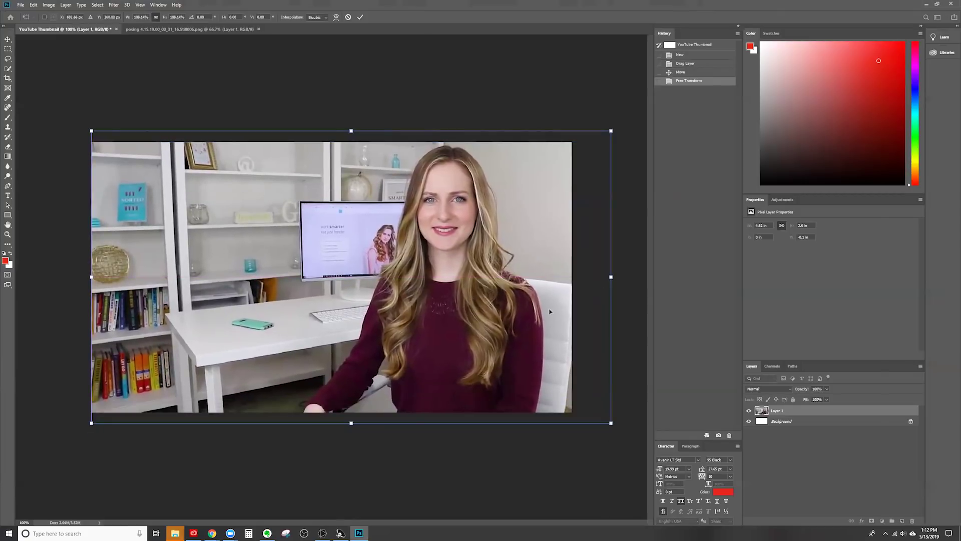
{"action": "key", "text": "Return"}
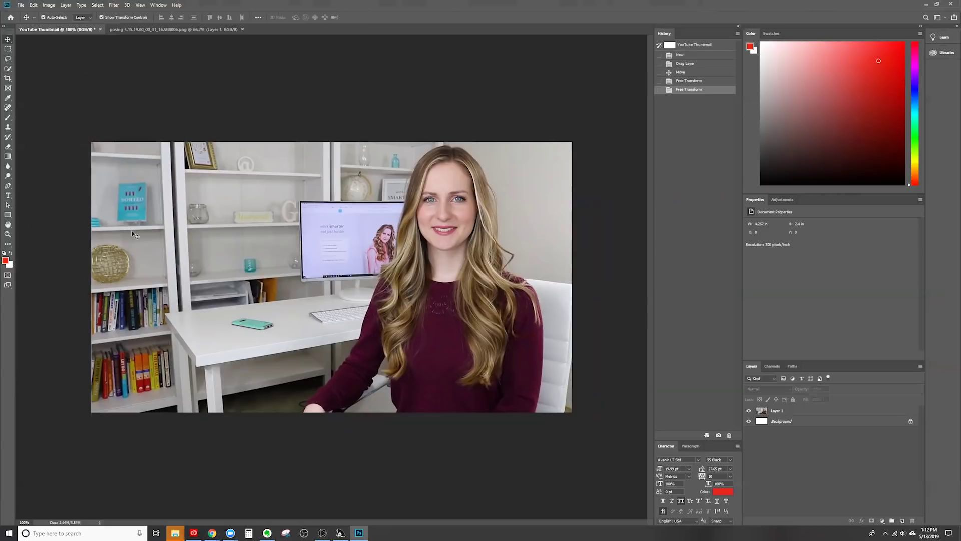
Select the woman on the photo layer with the Quick Selection tool, including her hair, arm and hand
{"action": "left_click", "coordinate": [8, 69]}
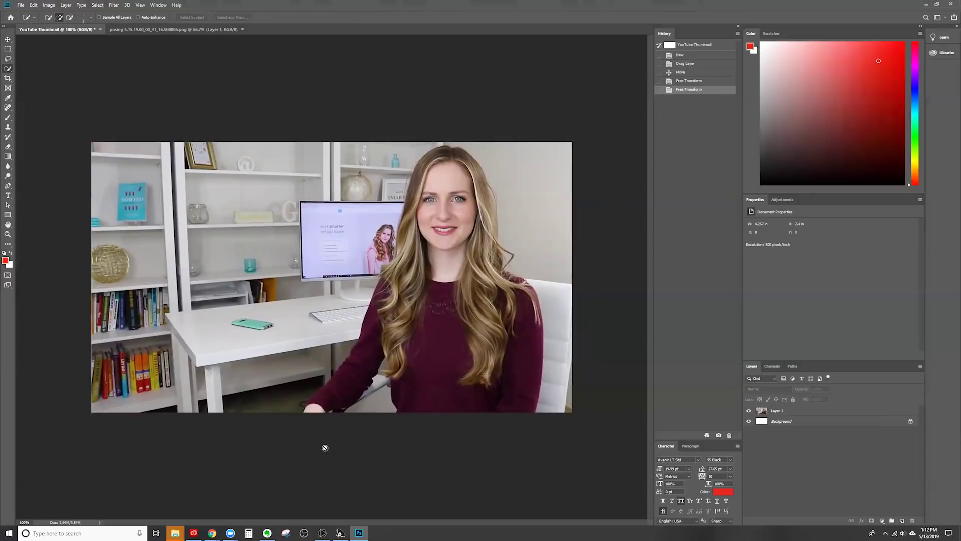
{"action": "left_click", "coordinate": [785, 413]}
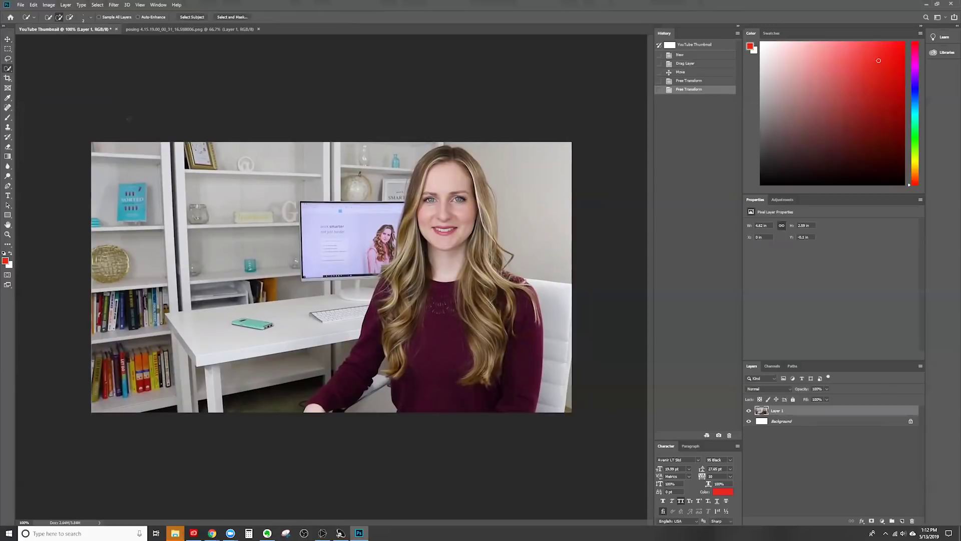
{"action": "left_click", "coordinate": [83, 18]}
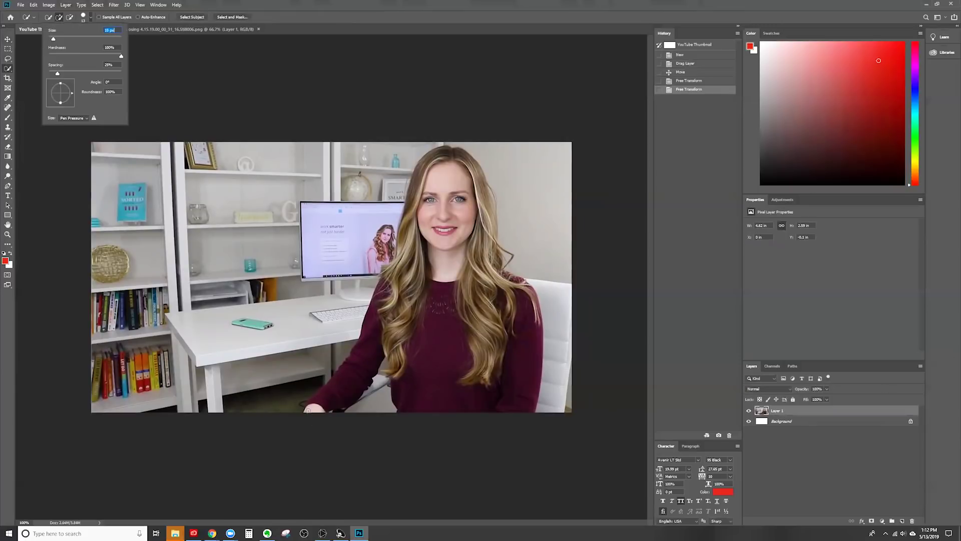
{"action": "key", "text": "Return"}
{"action": "mouse_move", "coordinate": [315, 407]}
{"action": "left_mouse_down"}
{"action": "mouse_move", "coordinate": [331, 355]}
{"action": "mouse_move", "coordinate": [390, 313]}
{"action": "mouse_move", "coordinate": [385, 268]}
{"action": "mouse_move", "coordinate": [398, 260]}
{"action": "mouse_move", "coordinate": [422, 168]}
{"action": "mouse_move", "coordinate": [436, 153]}
{"action": "mouse_move", "coordinate": [451, 155]}
{"action": "mouse_move", "coordinate": [465, 236]}
{"action": "mouse_move", "coordinate": [478, 183]}
{"action": "mouse_move", "coordinate": [418, 256]}
{"action": "mouse_move", "coordinate": [436, 298]}
{"action": "mouse_move", "coordinate": [480, 215]}
{"action": "mouse_move", "coordinate": [494, 230]}
{"action": "mouse_move", "coordinate": [475, 351]}
{"action": "mouse_move", "coordinate": [235, 400]}
{"action": "mouse_move", "coordinate": [436, 150]}
{"action": "mouse_move", "coordinate": [541, 351]}
{"action": "mouse_move", "coordinate": [466, 364]}
{"action": "left_mouse_up"}
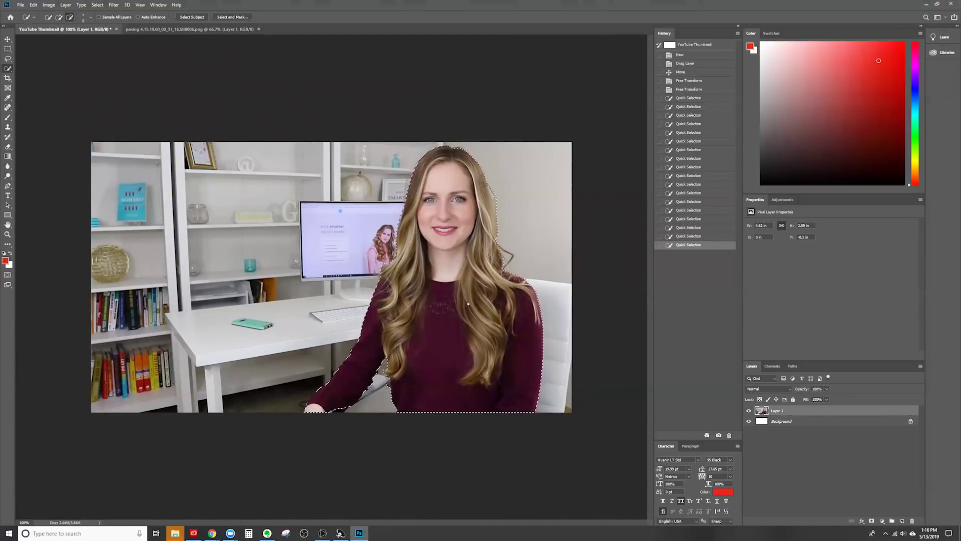
Feather the selection around the woman by 3 pixels
{"action": "right_click", "coordinate": [468, 304]}
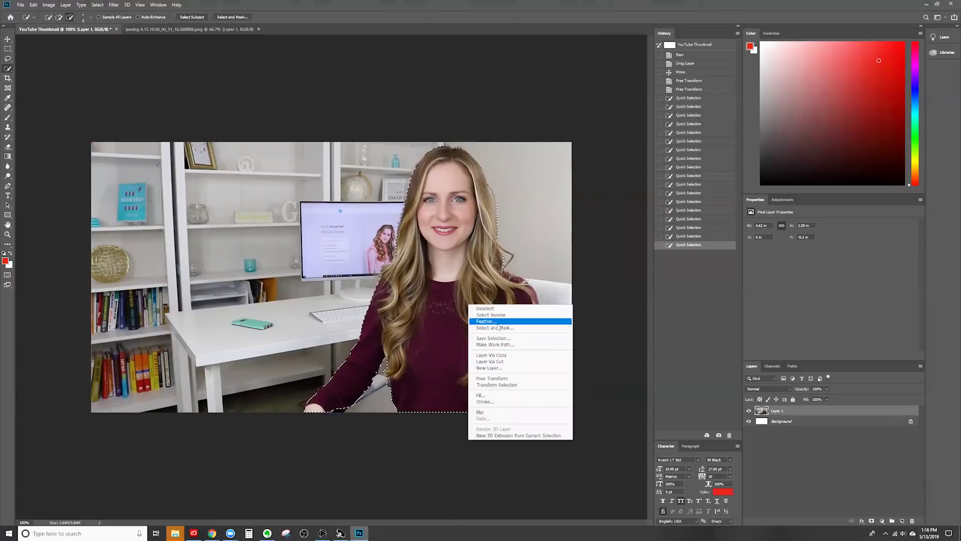
{"action": "left_click", "coordinate": [496, 322]}
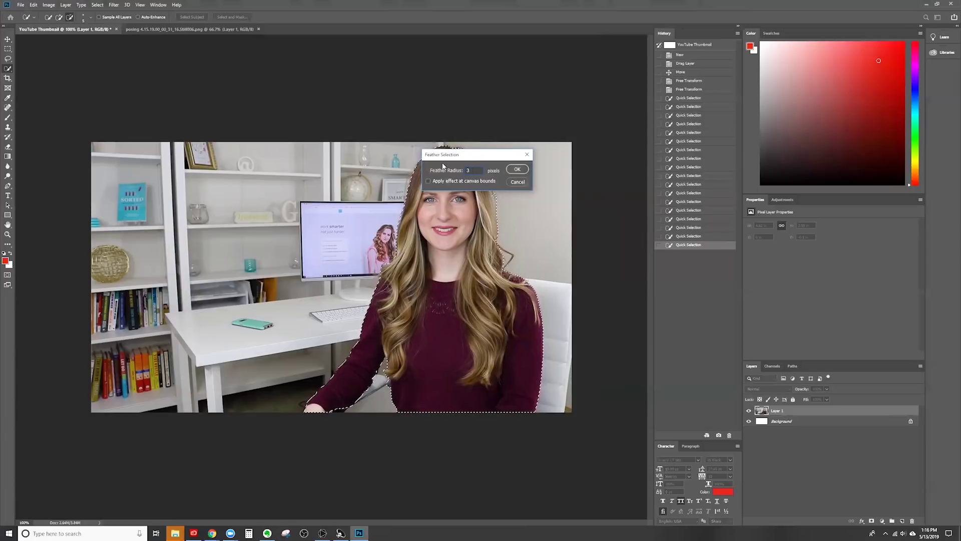
{"action": "left_click", "coordinate": [518, 169]}
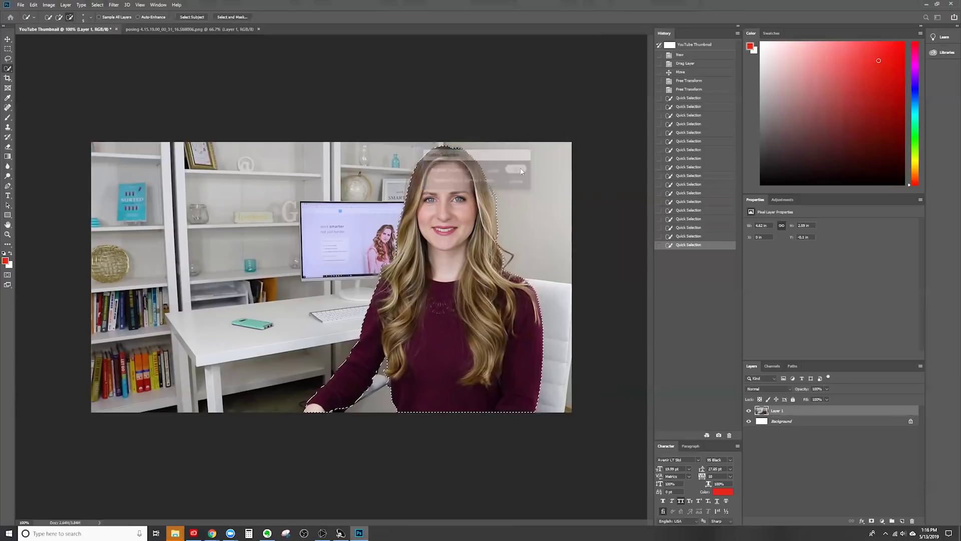
Copy the selected woman to a new layer, test the cutout by moving it aside, and undo the move
{"action": "right_click", "coordinate": [436, 233]}
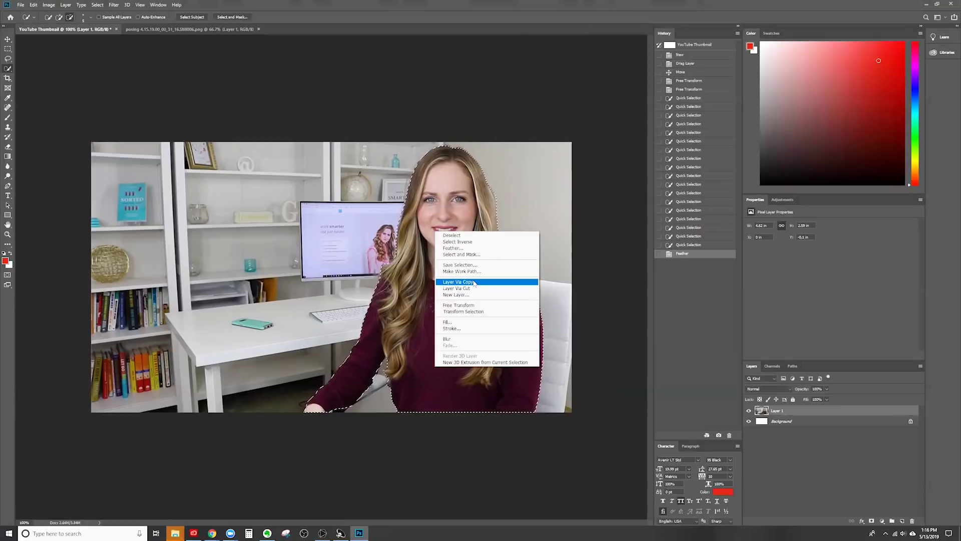
{"action": "left_click", "coordinate": [474, 282]}
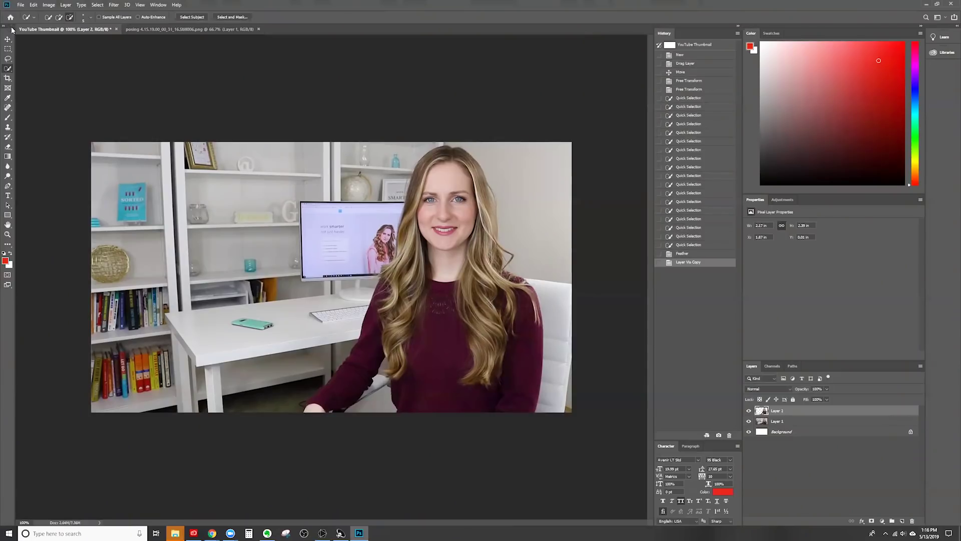
{"action": "left_click_drag", "start_coordinate": [420, 249], "coordinate": [305, 256]}
{"action": "key", "text": "ctrl+z"}
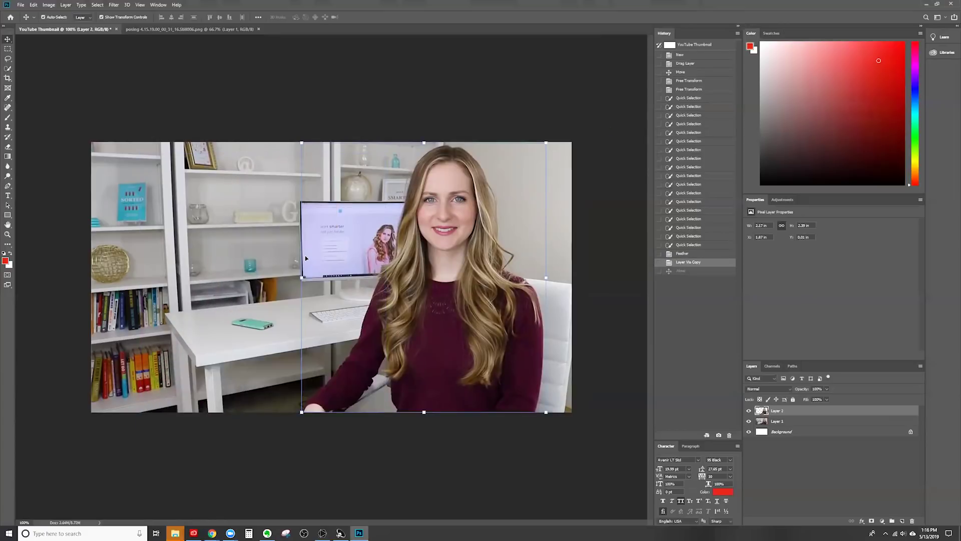
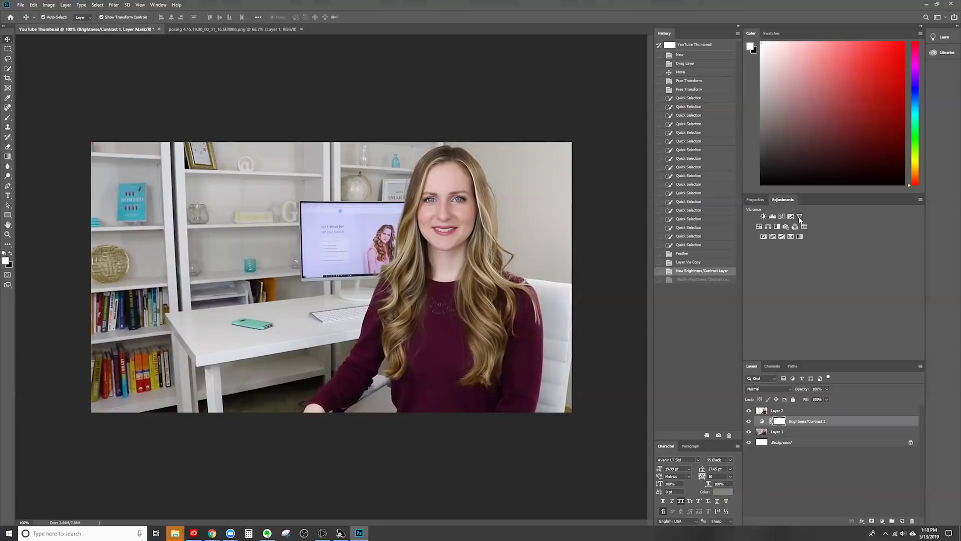
Add a Vibrance adjustment layer beneath the cutout and try a saturation of -100 on the background
{"action": "left_click", "coordinate": [799, 217]}
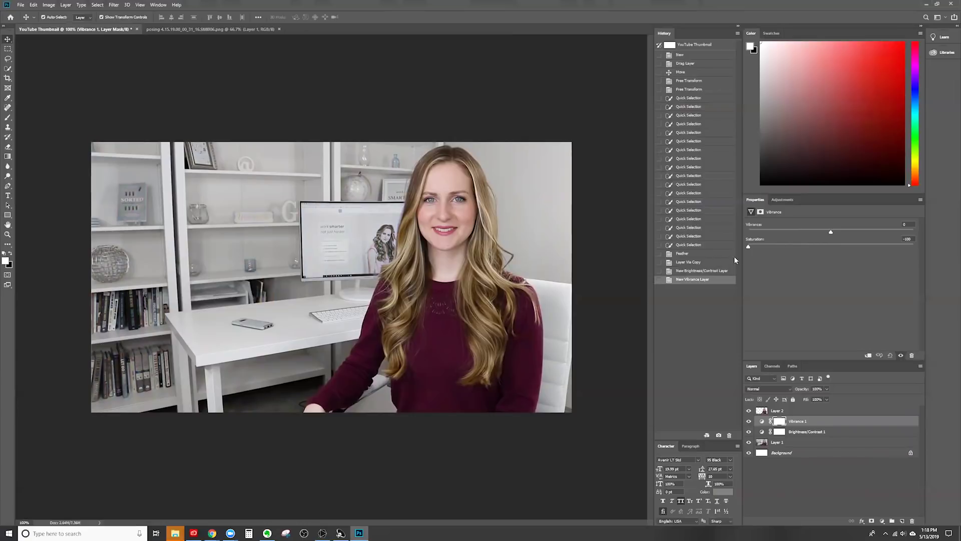
{"action": "left_click_drag", "start_coordinate": [778, 248], "coordinate": [778, 247]}
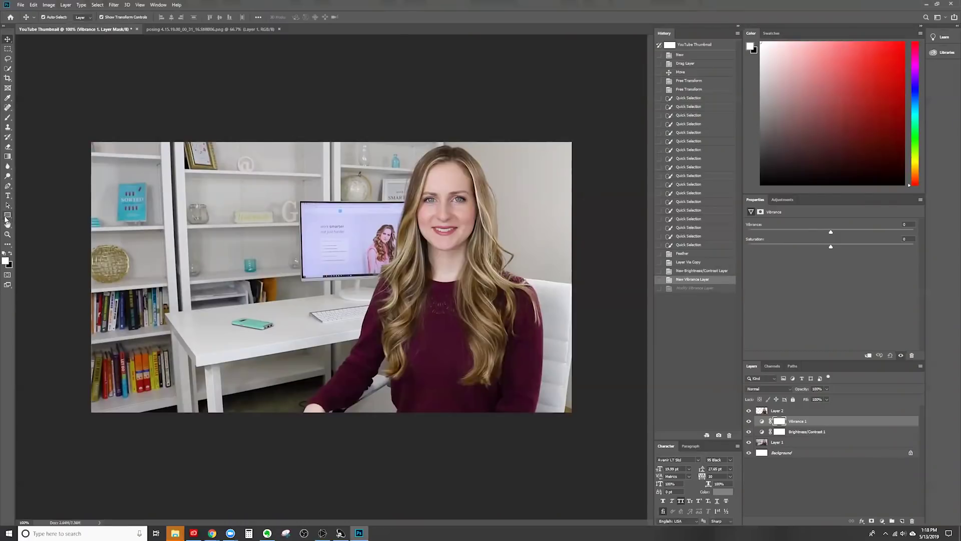
Draw a rectangle of about 1384 x 818 px covering the whole canvas behind the woman and fill it white
{"action": "left_click", "coordinate": [7, 216]}
{"action": "left_click_drag", "start_coordinate": [113, 176], "coordinate": [592, 430]}
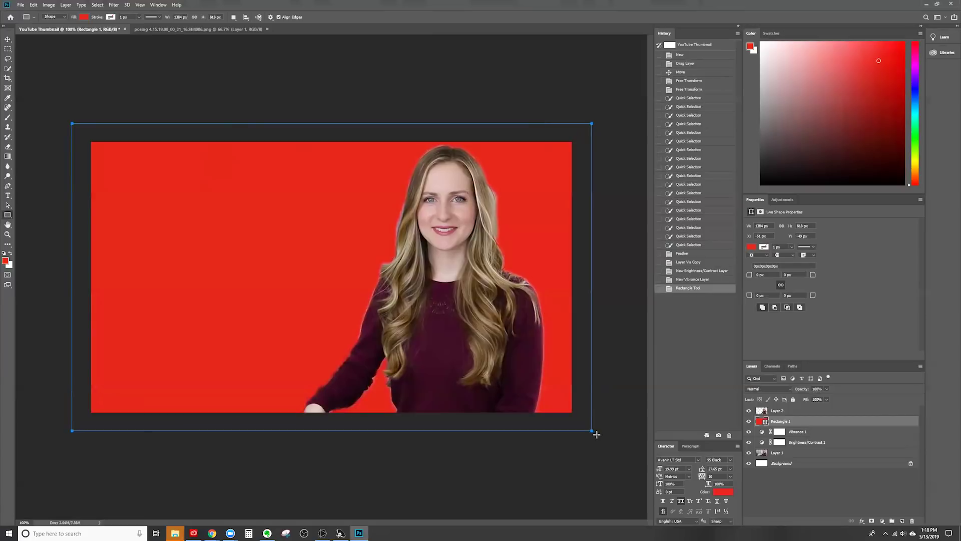
{"action": "left_click", "coordinate": [751, 247]}
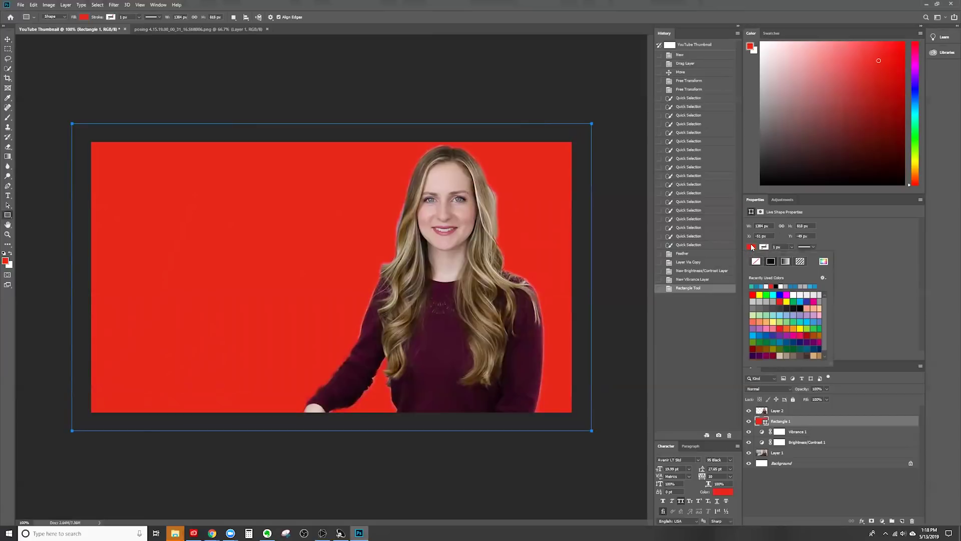
{"action": "left_click", "coordinate": [782, 286]}
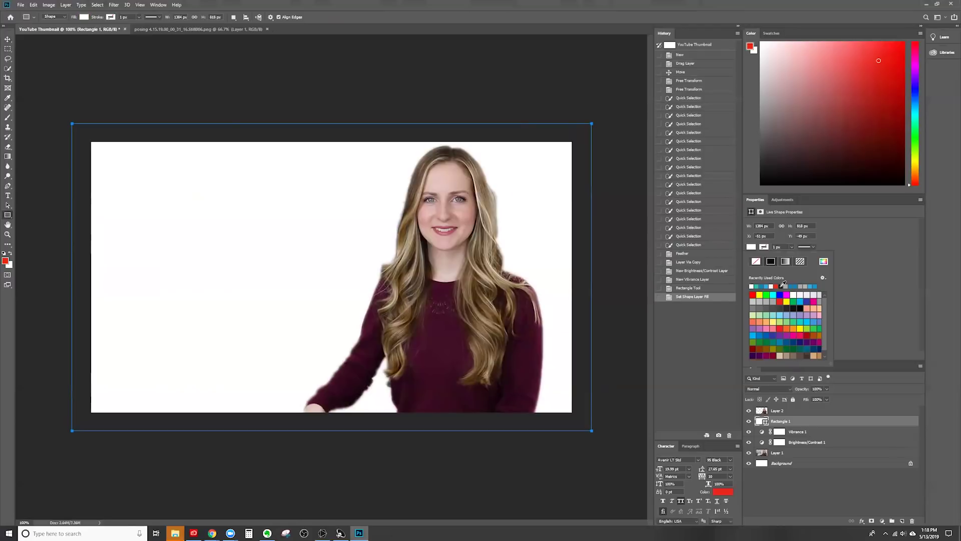
Set the white rectangle's opacity to 50% so the background photo looks faded
{"action": "left_click", "coordinate": [846, 398]}
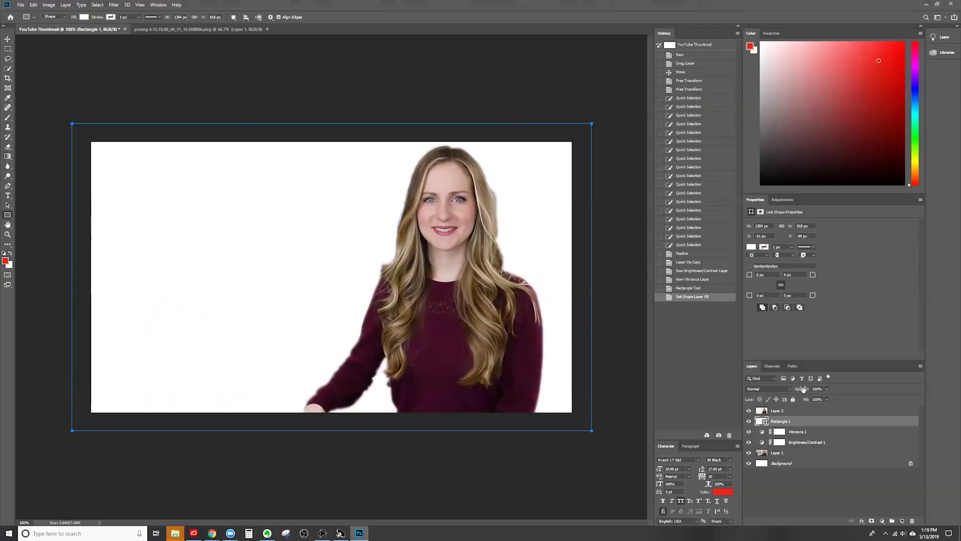
{"action": "left_click_drag", "start_coordinate": [793, 390], "coordinate": [785, 390]}
{"action": "left_click", "coordinate": [854, 331]}
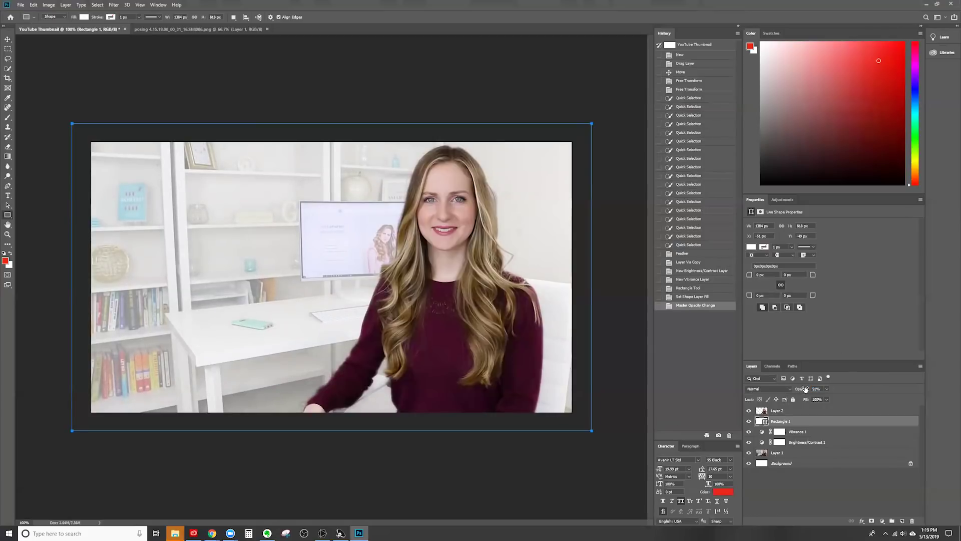
{"action": "left_click_drag", "start_coordinate": [800, 389], "coordinate": [822, 390]}
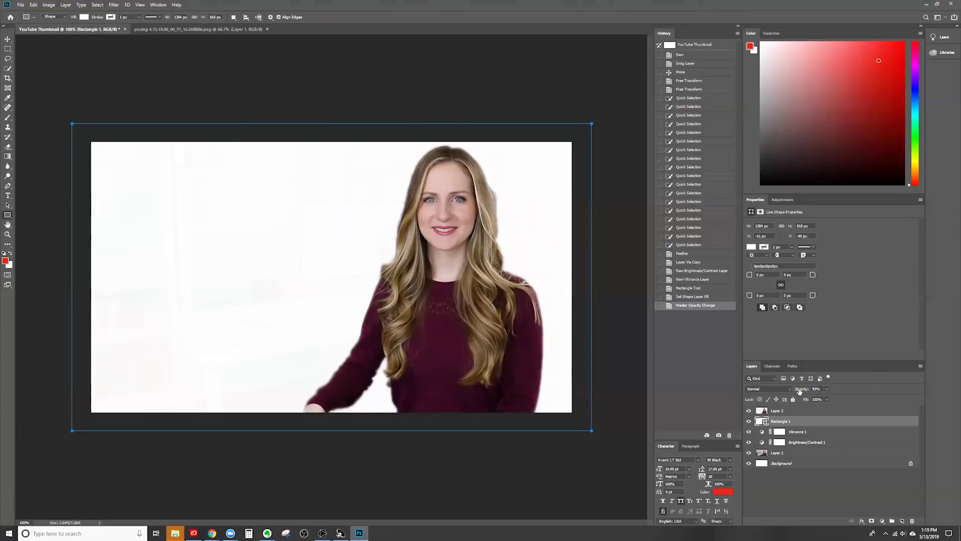
{"action": "left_click_drag", "start_coordinate": [770, 392], "coordinate": [810, 391]}
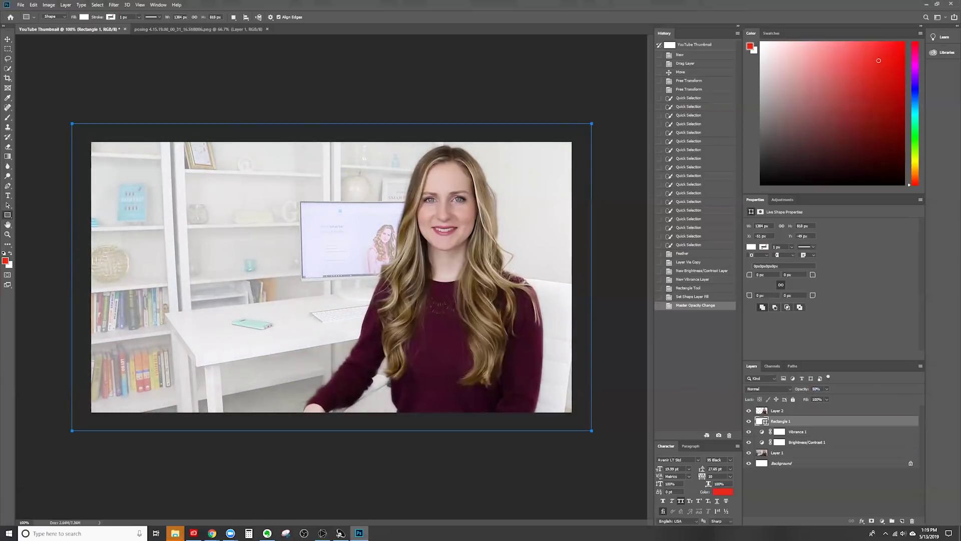
Add the text title "AWESOME VIDEO TITLE" on a layer between the white rectangle and the woman cutout
{"action": "left_click", "coordinate": [8, 195]}
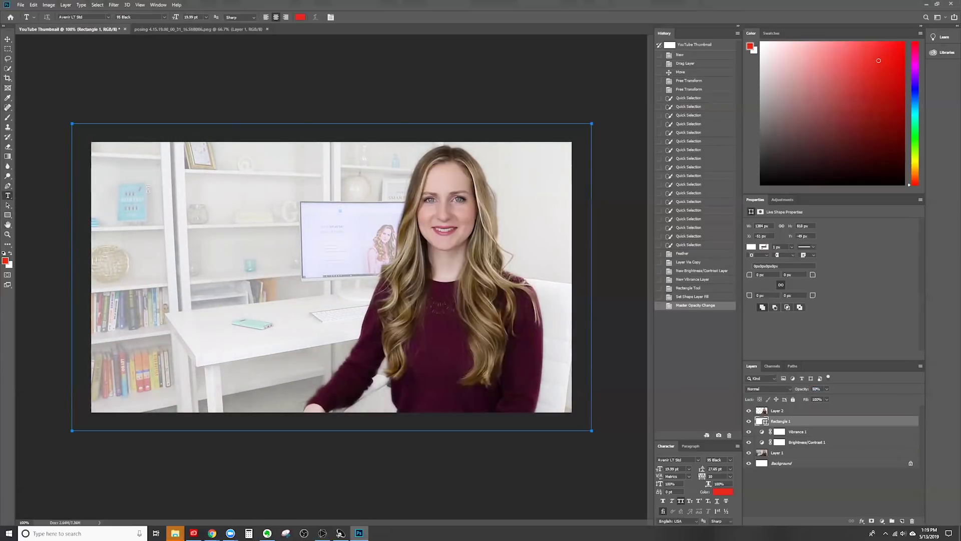
{"action": "left_click", "coordinate": [187, 206]}
{"action": "type", "text": "A"}
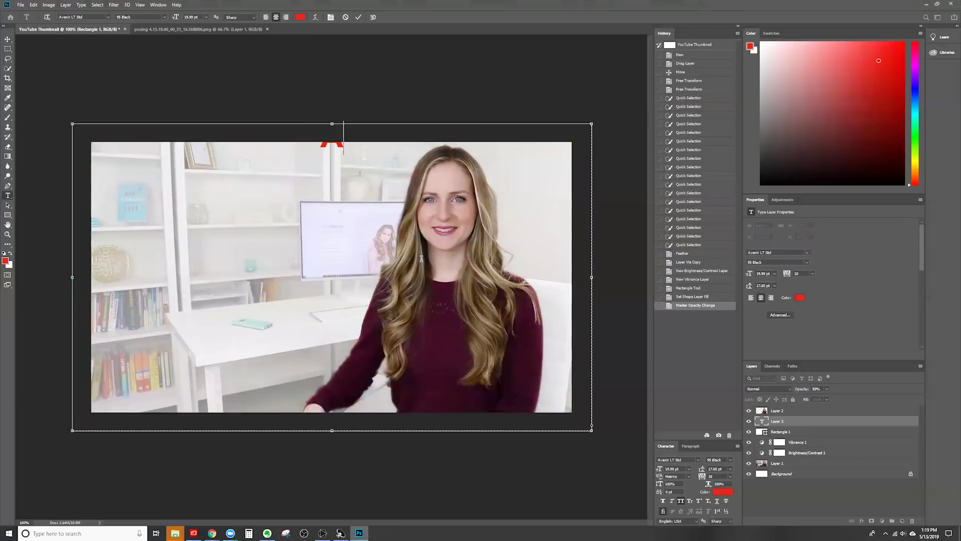
{"action": "type", "text": "WESOME"}
{"action": "key", "text": "Return"}
{"action": "type", "text": "VIDEO TITLE"}
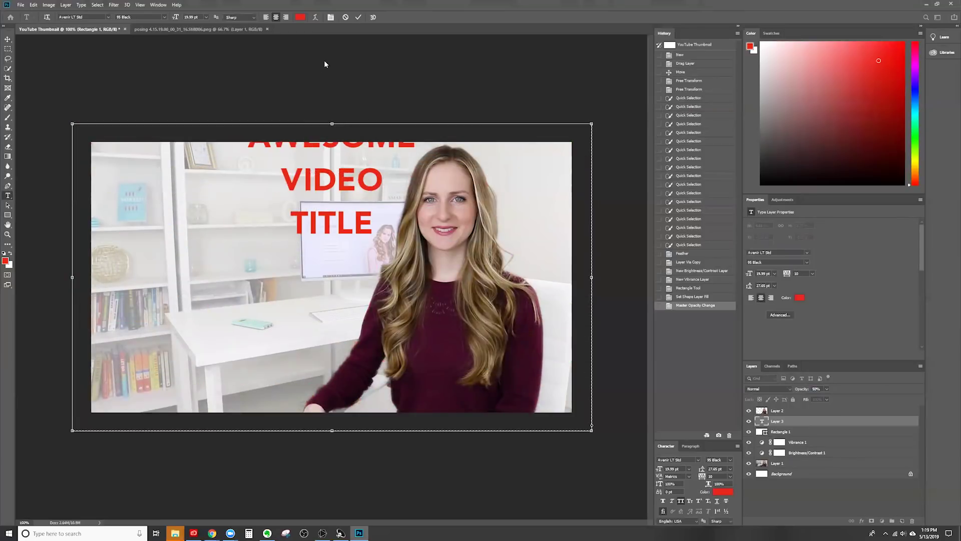
{"action": "left_click", "coordinate": [6, 41]}
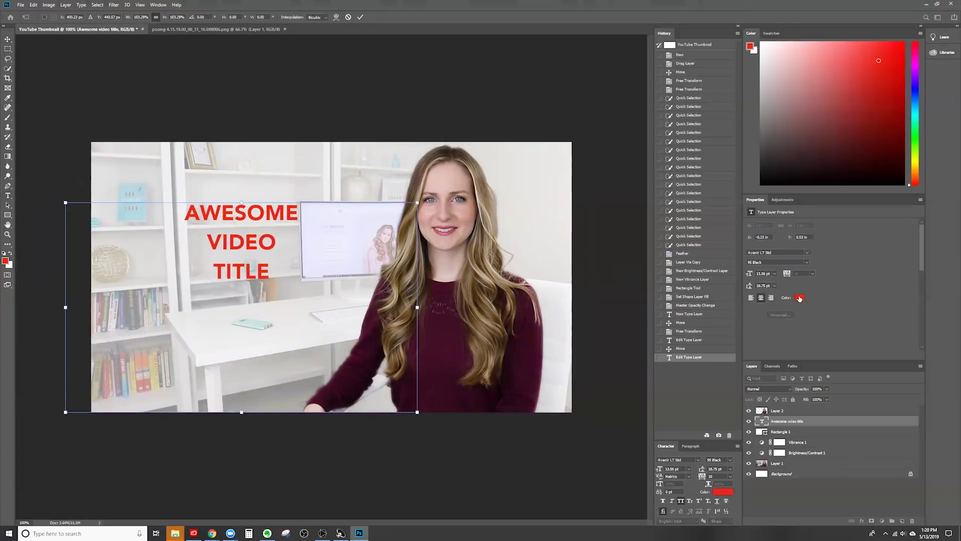
Change the title text color to black
{"action": "left_click", "coordinate": [799, 297]}
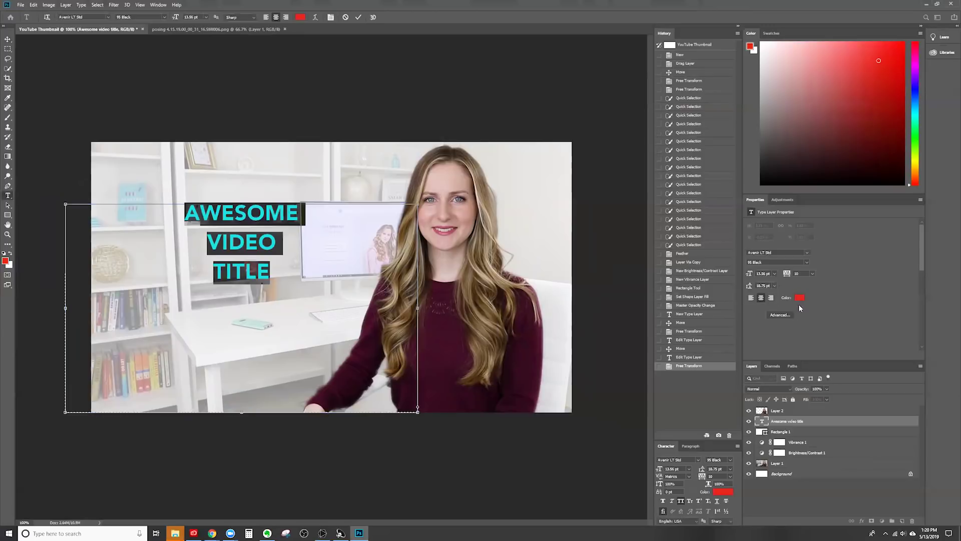
{"action": "left_click", "coordinate": [801, 298]}
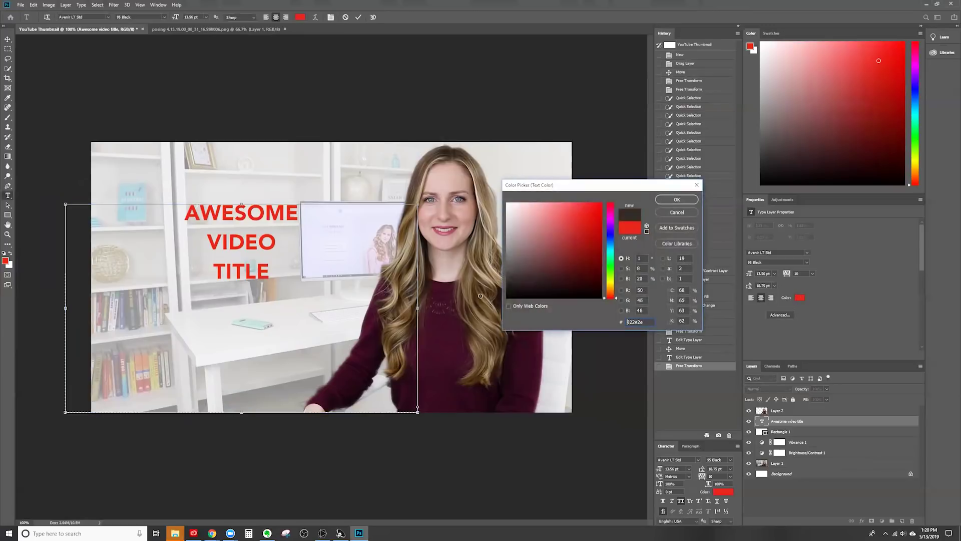
{"action": "left_click", "coordinate": [507, 297]}
{"action": "left_click", "coordinate": [677, 199]}
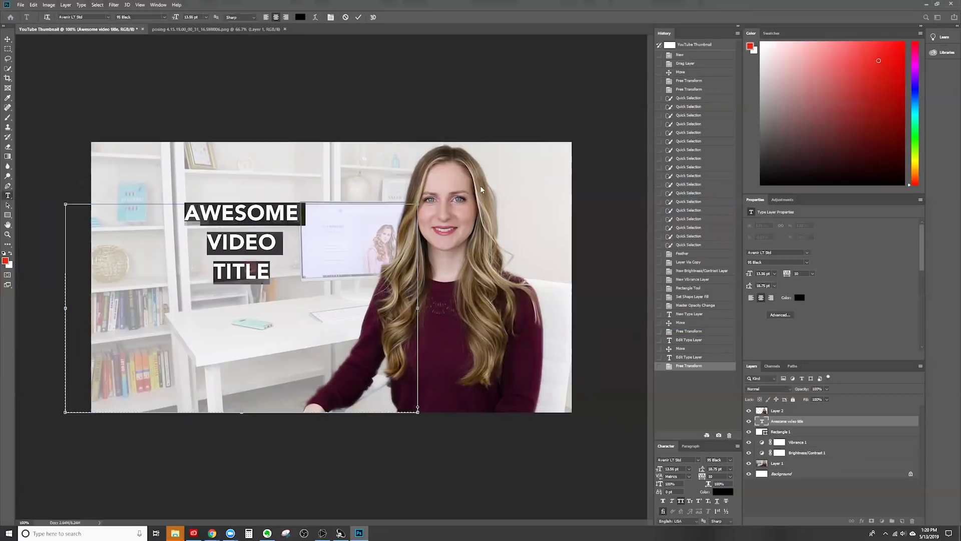
Left-align the title, set its font size to 24.56 pt and its leading to 31.75 pt
{"action": "left_click", "coordinate": [751, 298]}
{"action": "left_click_drag", "start_coordinate": [756, 273], "coordinate": [755, 275]}
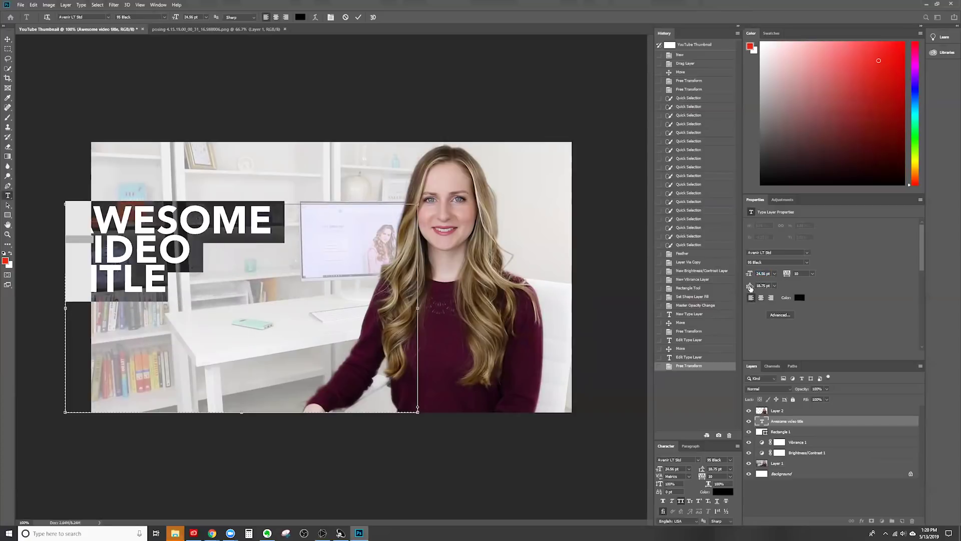
{"action": "left_click_drag", "start_coordinate": [750, 288], "coordinate": [756, 289]}
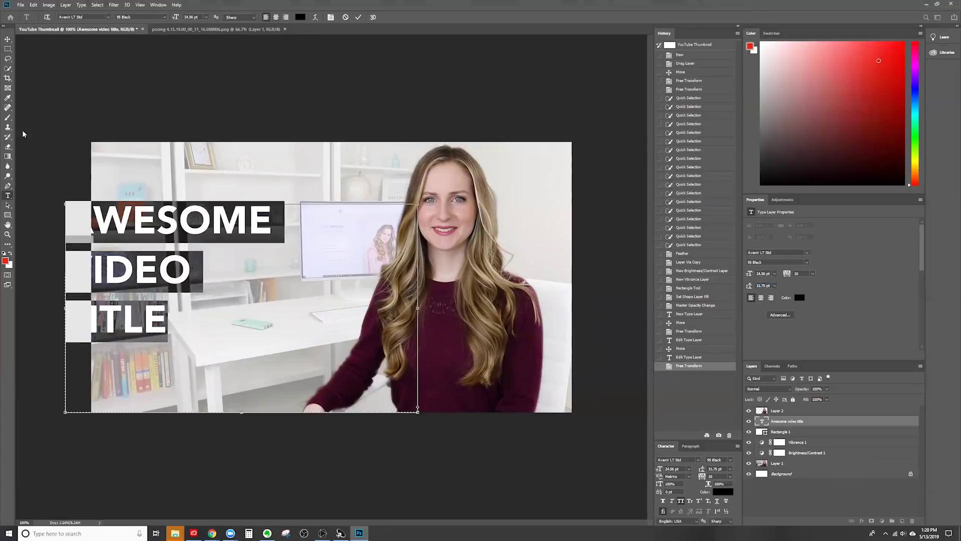
Scale up the title proportionally and position it in the upper-left area of the thumbnail beside the woman
{"action": "left_click", "coordinate": [8, 39]}
{"action": "left_click_drag", "start_coordinate": [163, 230], "coordinate": [205, 210]}
{"action": "left_click_drag", "start_coordinate": [492, 393], "coordinate": [546, 502]}
{"action": "mouse_move", "coordinate": [204, 207]}
{"action": "left_mouse_down"}
{"action": "mouse_move", "coordinate": [218, 218]}
{"action": "mouse_move", "coordinate": [225, 209]}
{"action": "mouse_move", "coordinate": [217, 229]}
{"action": "mouse_move", "coordinate": [223, 208]}
{"action": "mouse_move", "coordinate": [228, 222]}
{"action": "mouse_move", "coordinate": [219, 209]}
{"action": "left_mouse_up"}
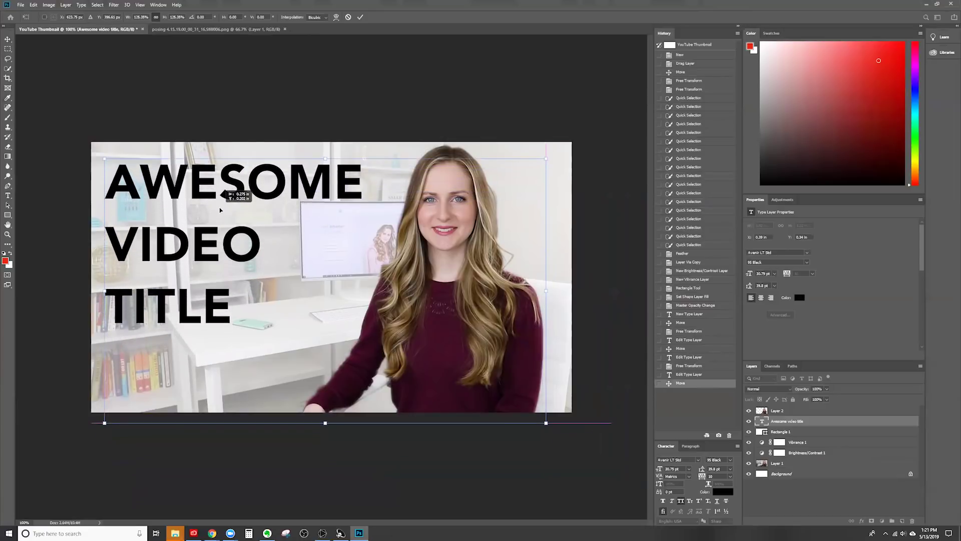
{"action": "key", "text": "Return"}
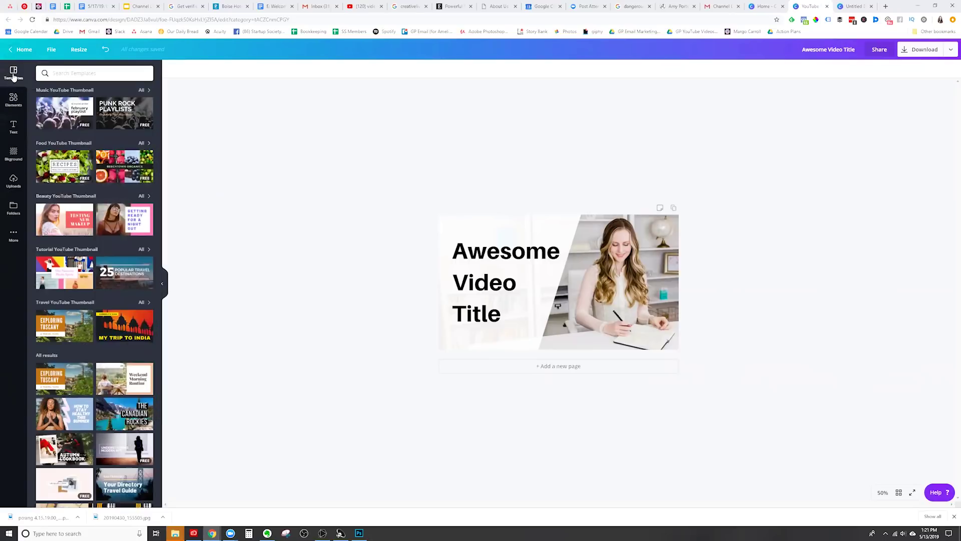
Browse the thumbnail templates and try the "Understanding Modern Art" template on the design
{"action": "scroll", "coordinate": [119, 207], "scroll_direction": "down", "scroll_amount": 6}
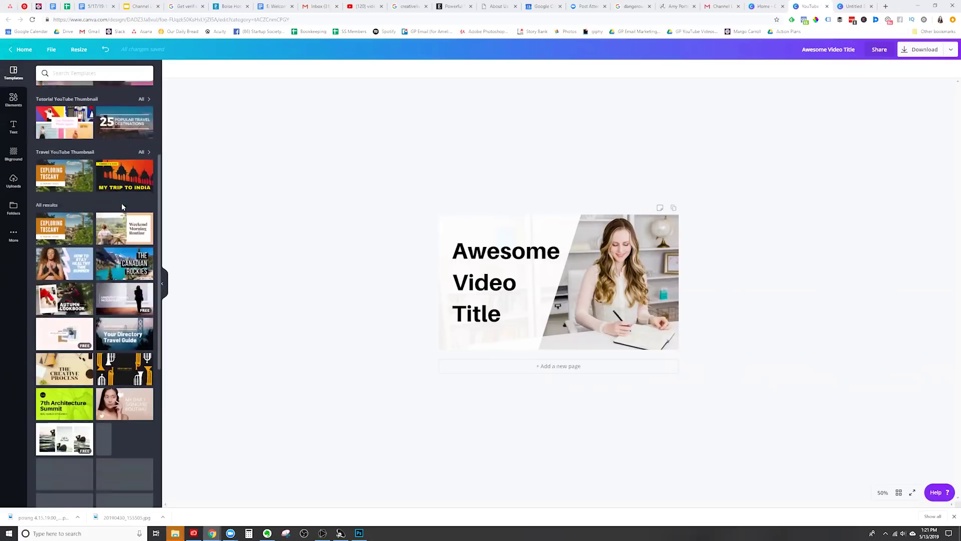
{"action": "scroll", "coordinate": [138, 200], "scroll_direction": "up", "scroll_amount": 3}
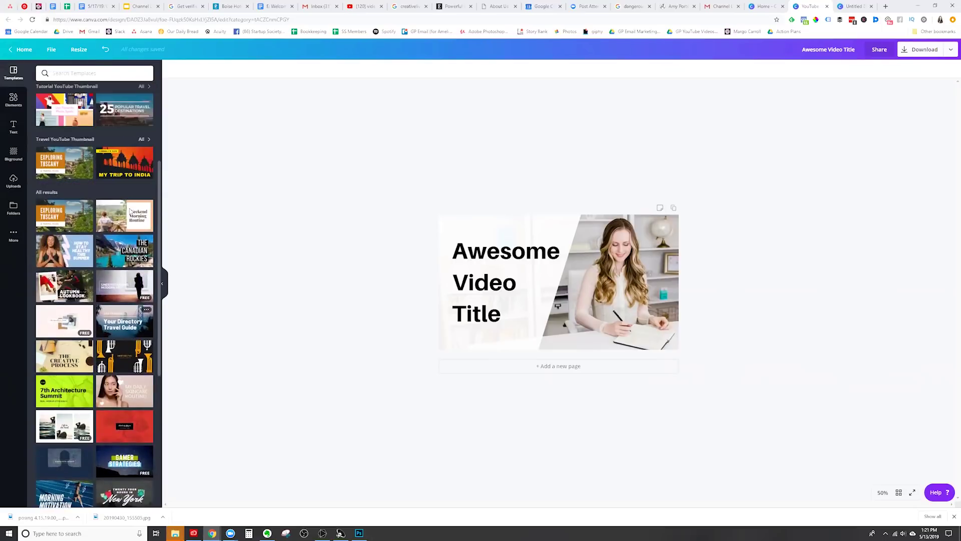
{"action": "left_click", "coordinate": [111, 302]}
{"action": "scroll", "coordinate": [110, 302], "scroll_direction": "up", "scroll_amount": 3}
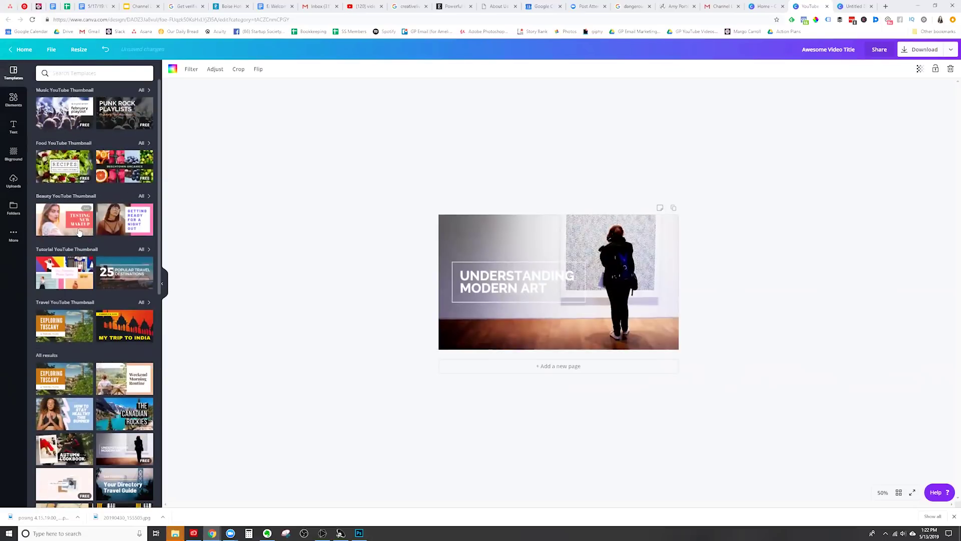
Try the "Testing New Makeup" template, and replace it with the four-photo "Our Favorite Photo Spots" tutorial template
{"action": "left_click", "coordinate": [79, 232]}
{"action": "scroll", "coordinate": [78, 220], "scroll_direction": "down", "scroll_amount": 2}
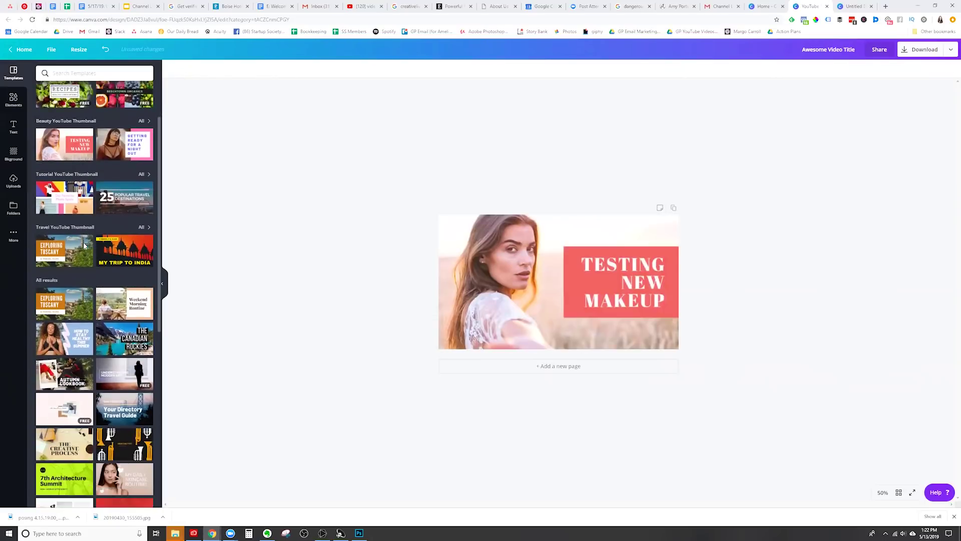
{"action": "left_click", "coordinate": [76, 204]}
{"action": "scroll", "coordinate": [94, 295], "scroll_direction": "down", "scroll_amount": 2}
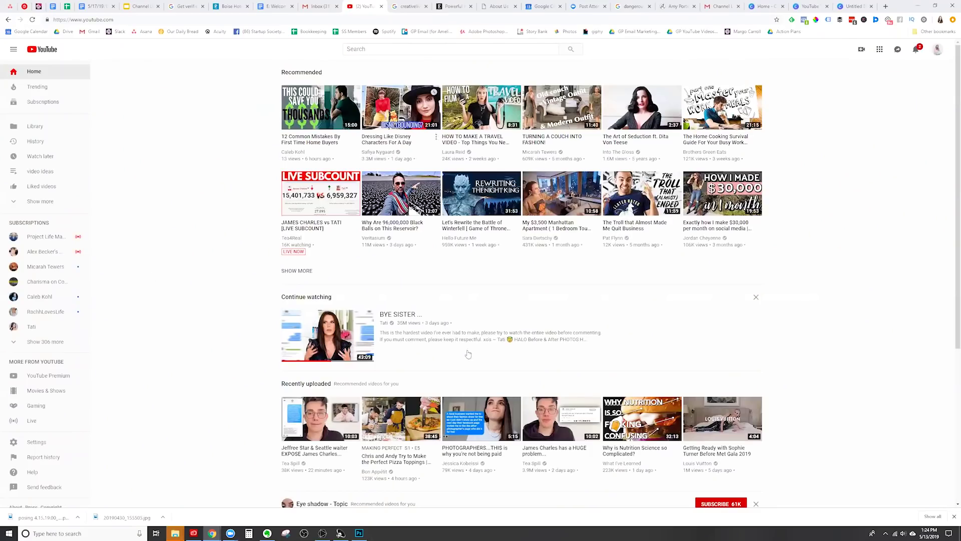
Open a photography channel from the YouTube home feed and sort its videos by most popular to examine their thumbnails
{"action": "scroll", "coordinate": [217, 347], "scroll_direction": "down", "scroll_amount": 3}
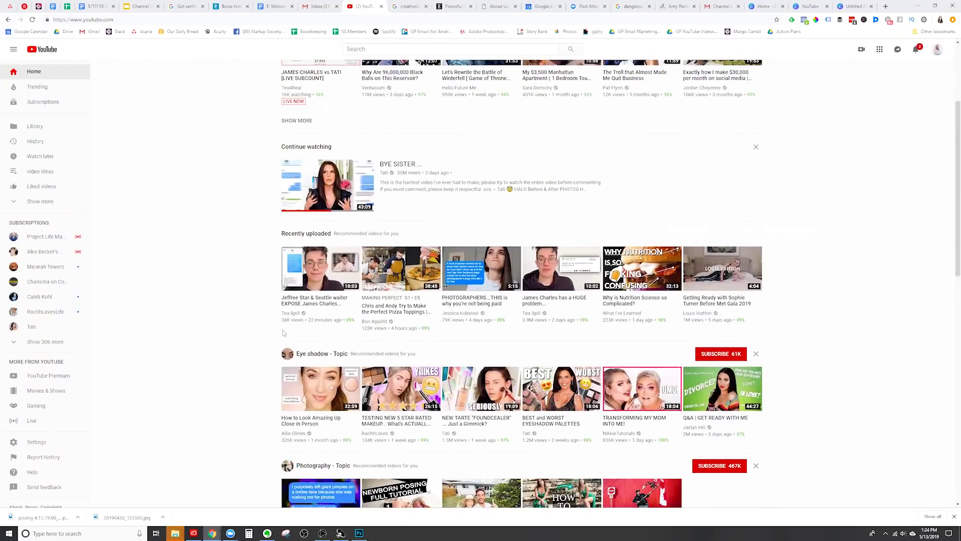
{"action": "left_click", "coordinate": [464, 314]}
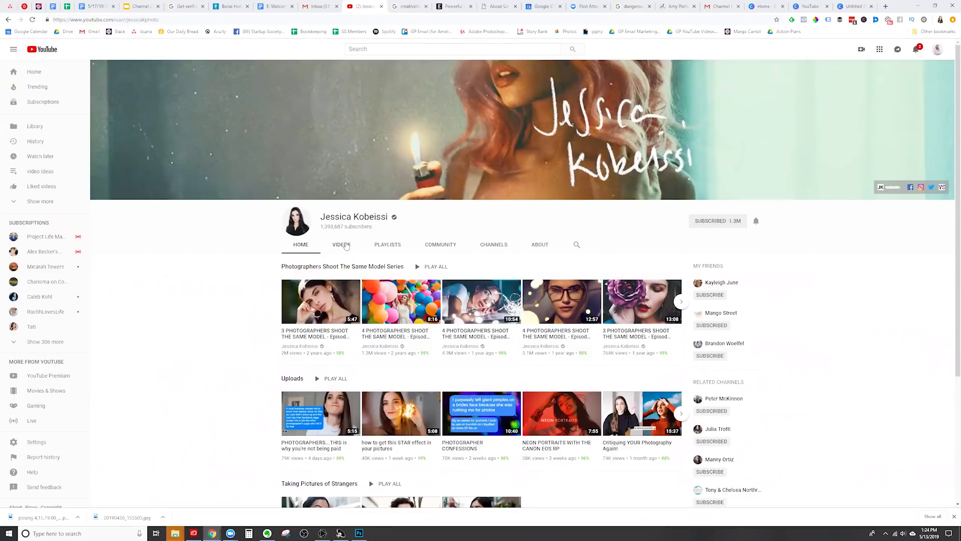
{"action": "left_click", "coordinate": [342, 245]}
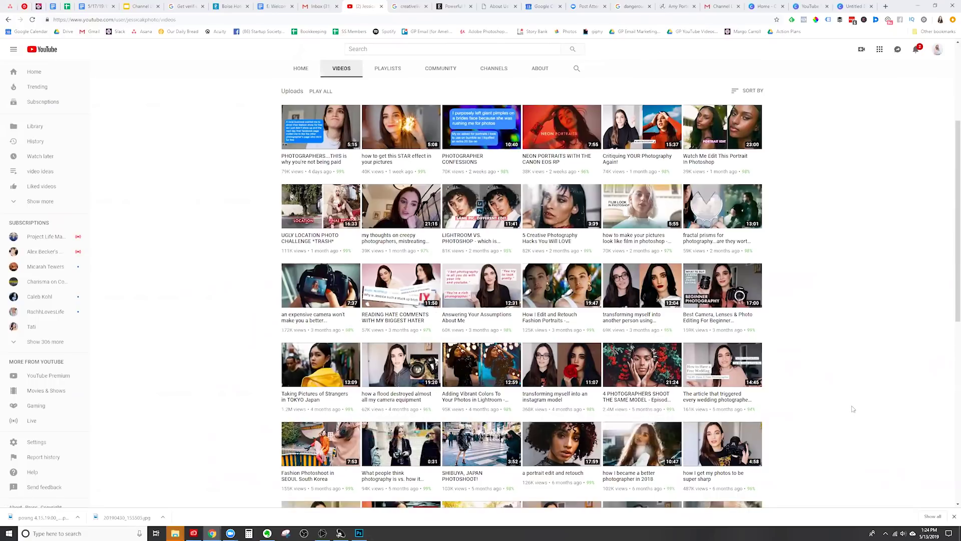
{"action": "scroll", "coordinate": [853, 409], "scroll_direction": "up", "scroll_amount": 3}
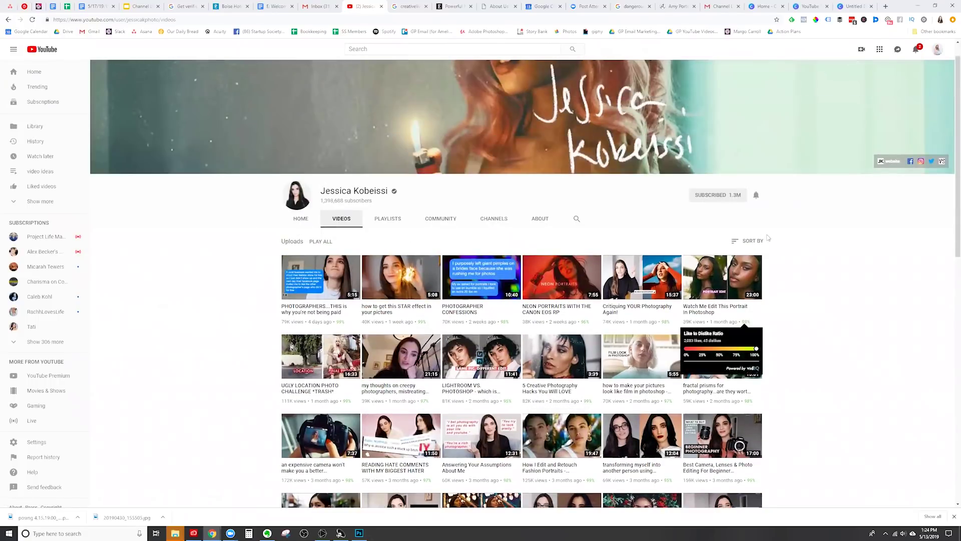
{"action": "left_click", "coordinate": [753, 243]}
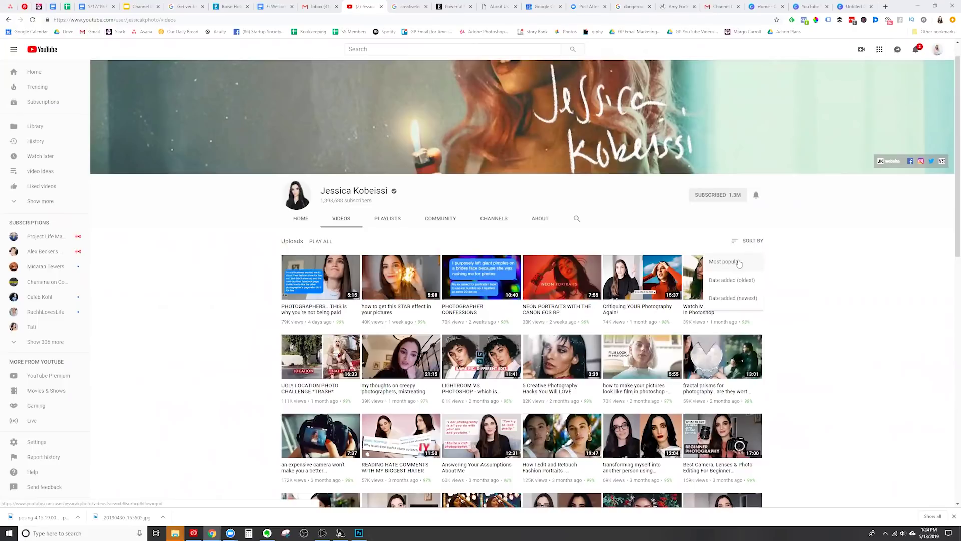
{"action": "left_click", "coordinate": [737, 263]}
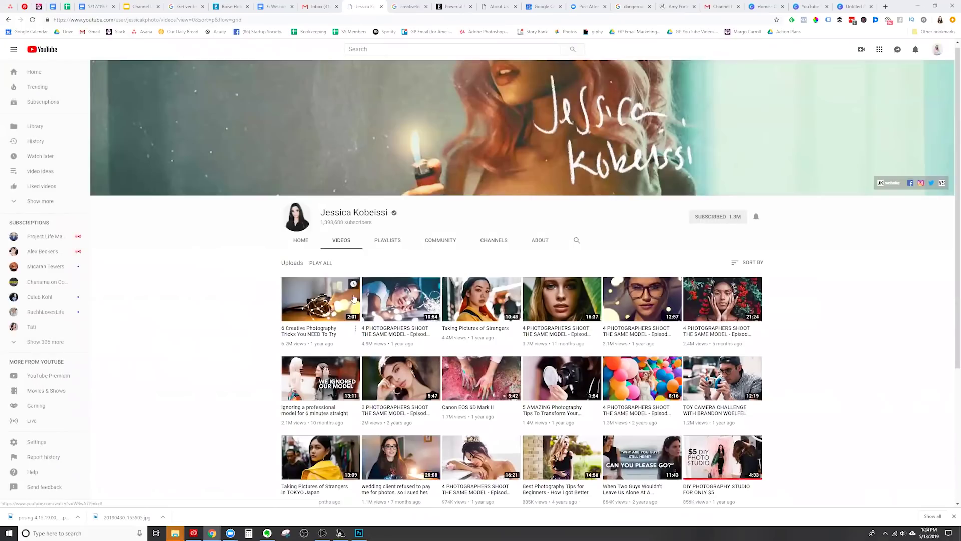
{"action": "left_click", "coordinate": [437, 329]}
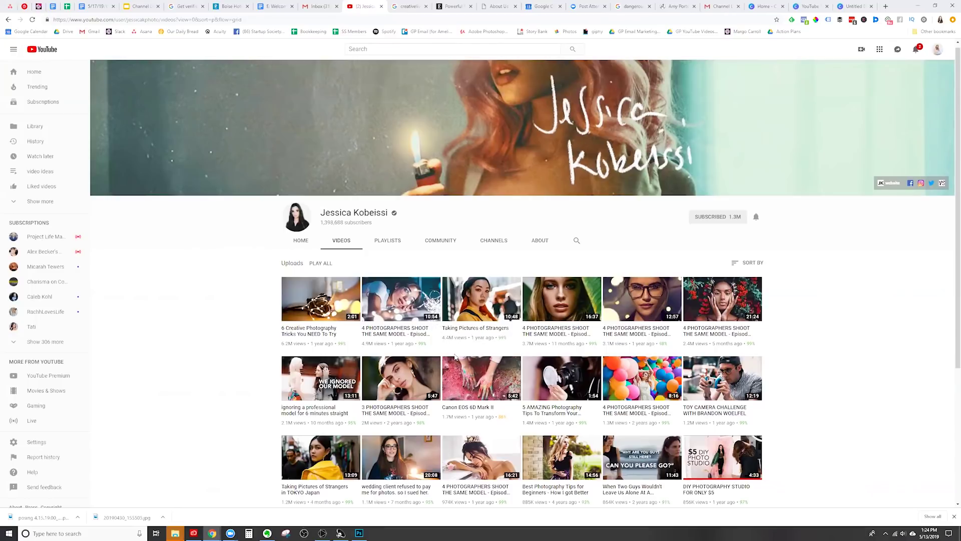
{"action": "left_click", "coordinate": [456, 356]}
{"action": "left_click_drag", "start_coordinate": [552, 229], "coordinate": [550, 258]}
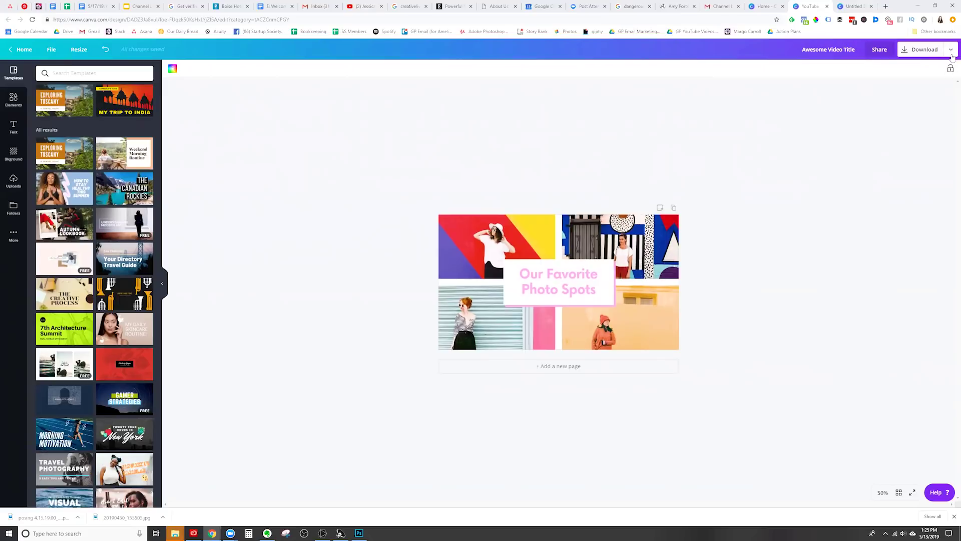
Download the "Our Favorite Photo Spots" Canva design as a PNG file
{"action": "left_click", "coordinate": [951, 50]}
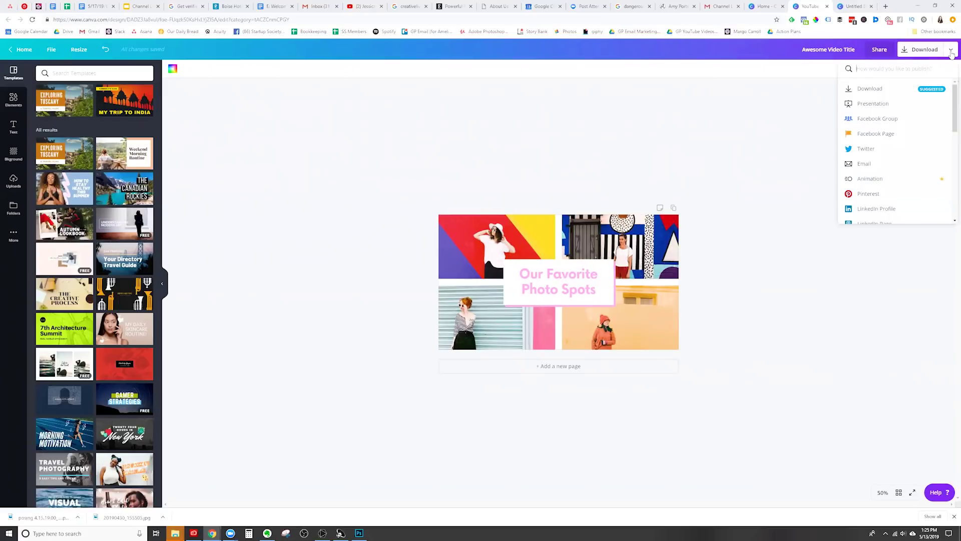
{"action": "left_click", "coordinate": [869, 88]}
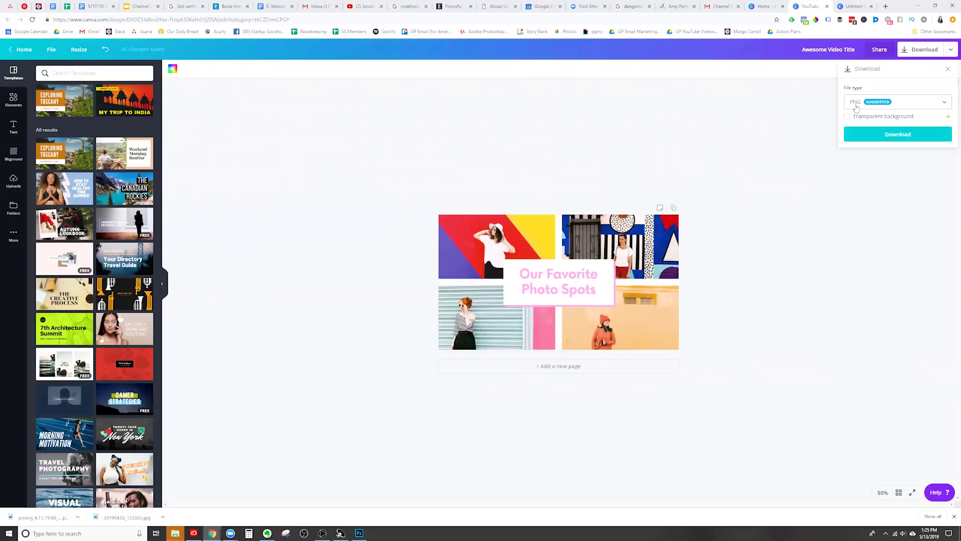
{"action": "left_click", "coordinate": [891, 135]}
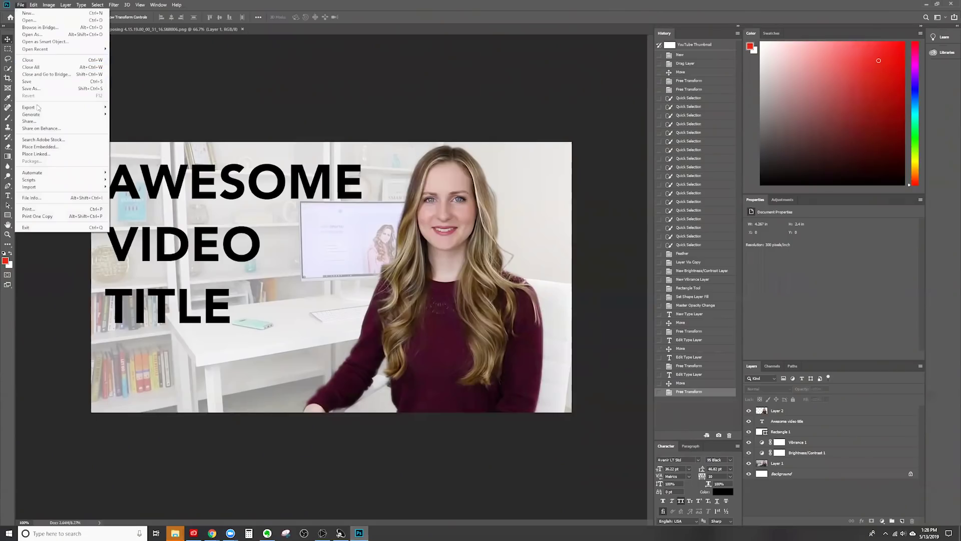
Start a quick PNG export of the finished Photoshop thumbnail
{"action": "mouse_move", "coordinate": [37, 108]}
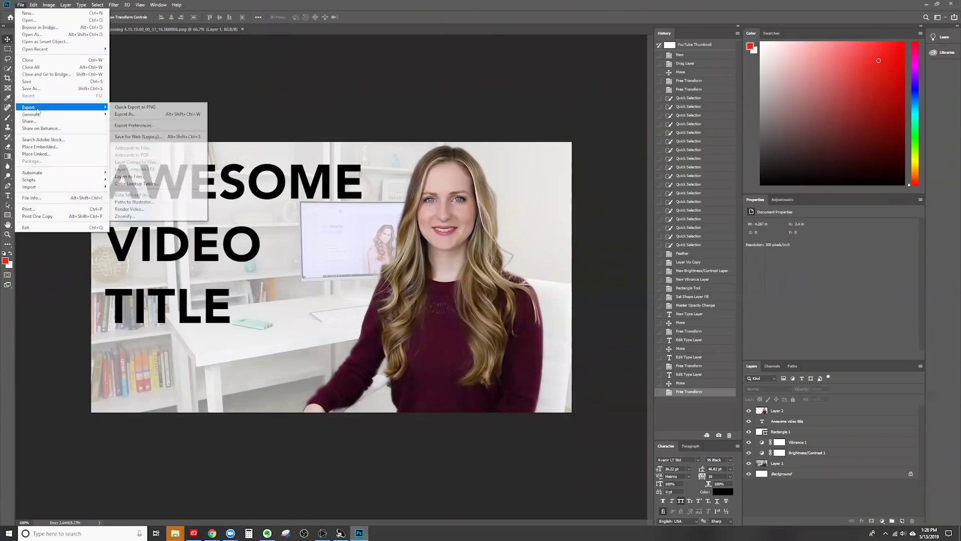
{"action": "left_click", "coordinate": [116, 106]}
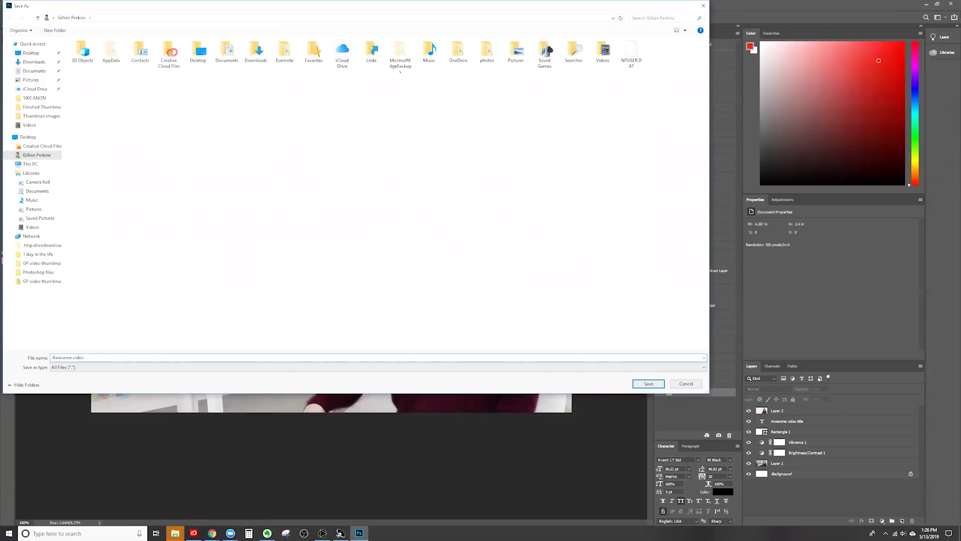